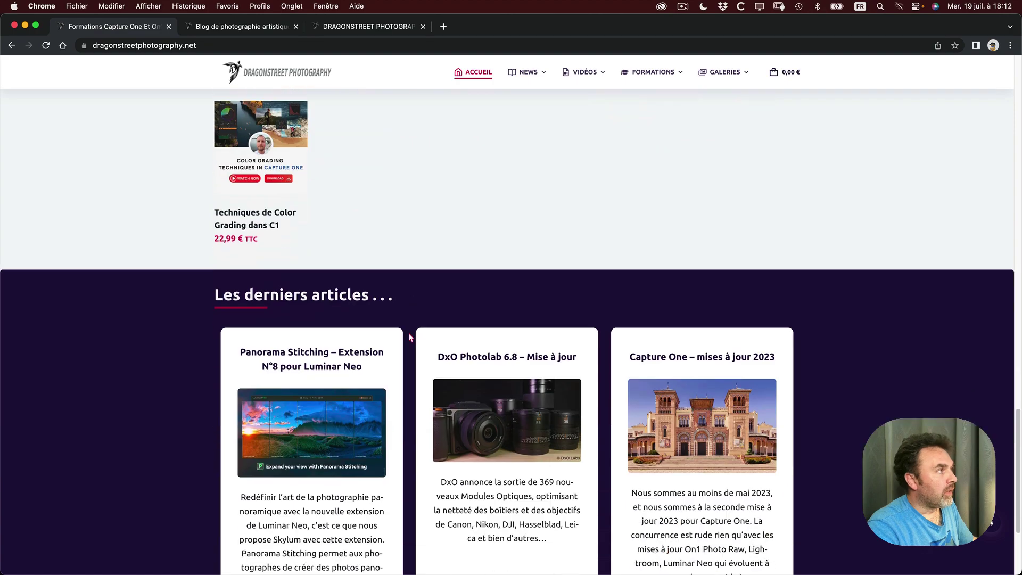
Open the Panorama Stitching extension article for Luminar Neo from the site's news blog
scroll(411, 337, up, 7)
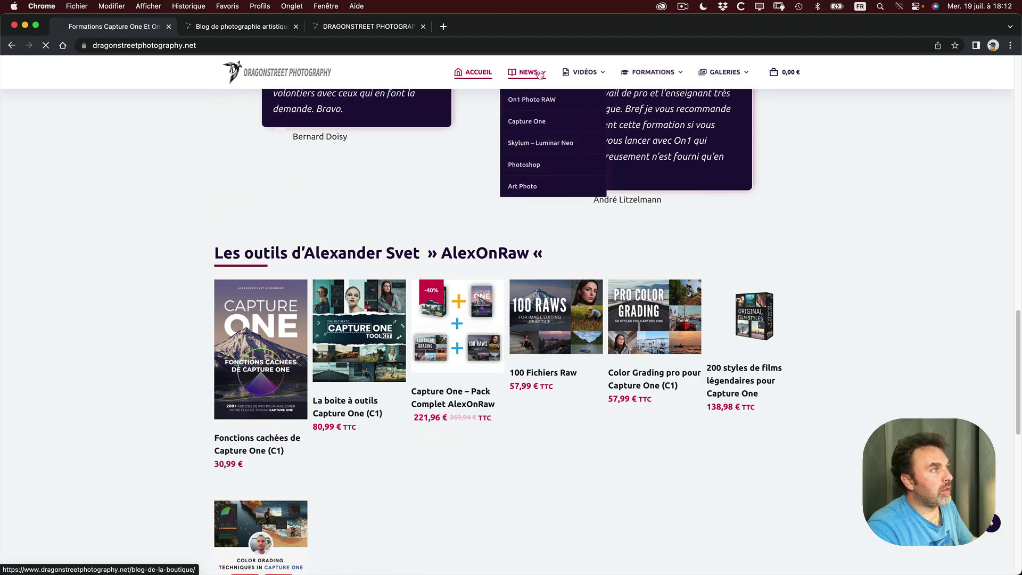
click(540, 75)
scroll(471, 277, down, 10)
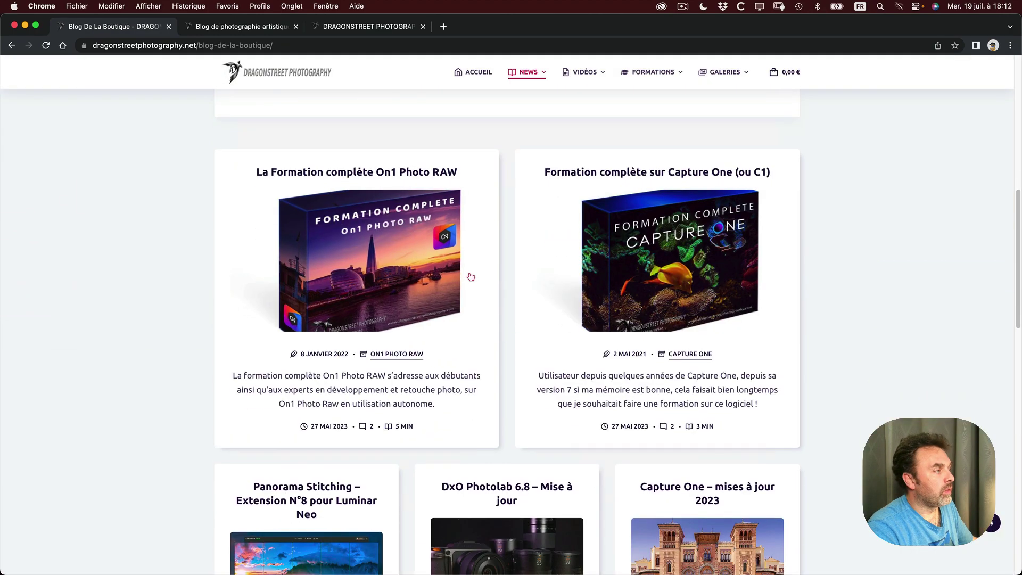
scroll(471, 277, down, 5)
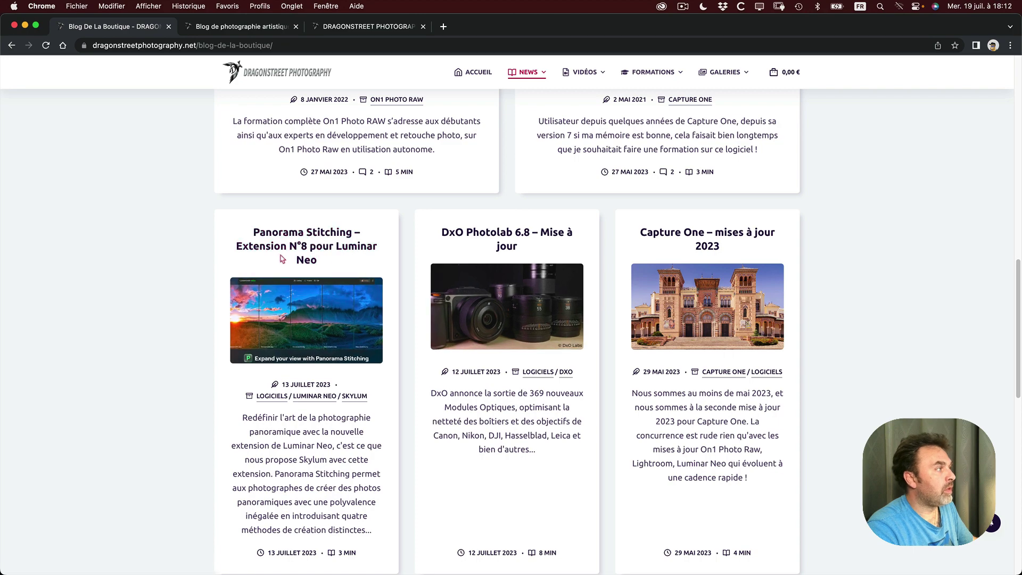
click(304, 247)
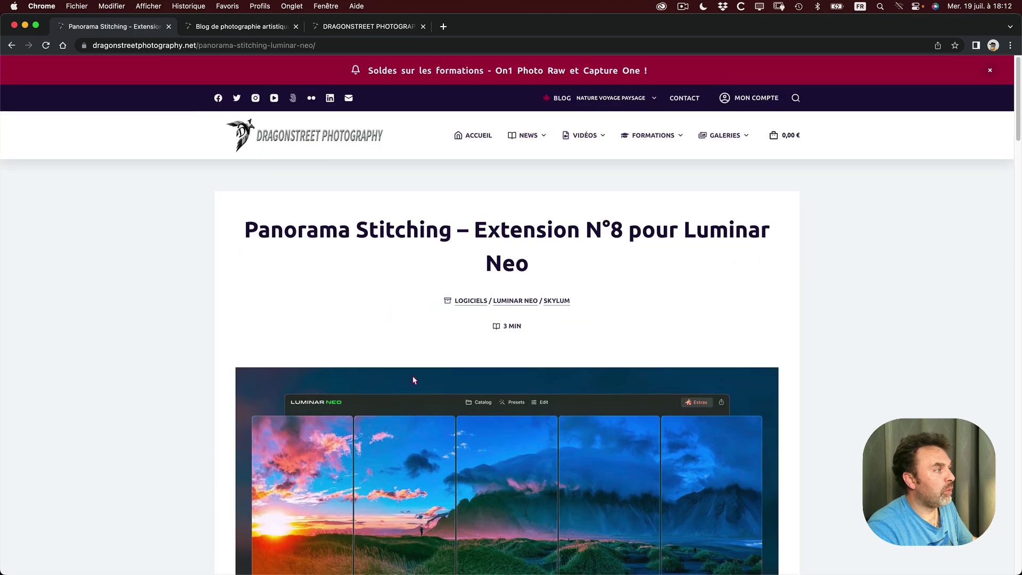
Read the Panorama Stitching article's sections on supported files, HDR panoramas, video panoramas and object composition
scroll(414, 380, down, 15)
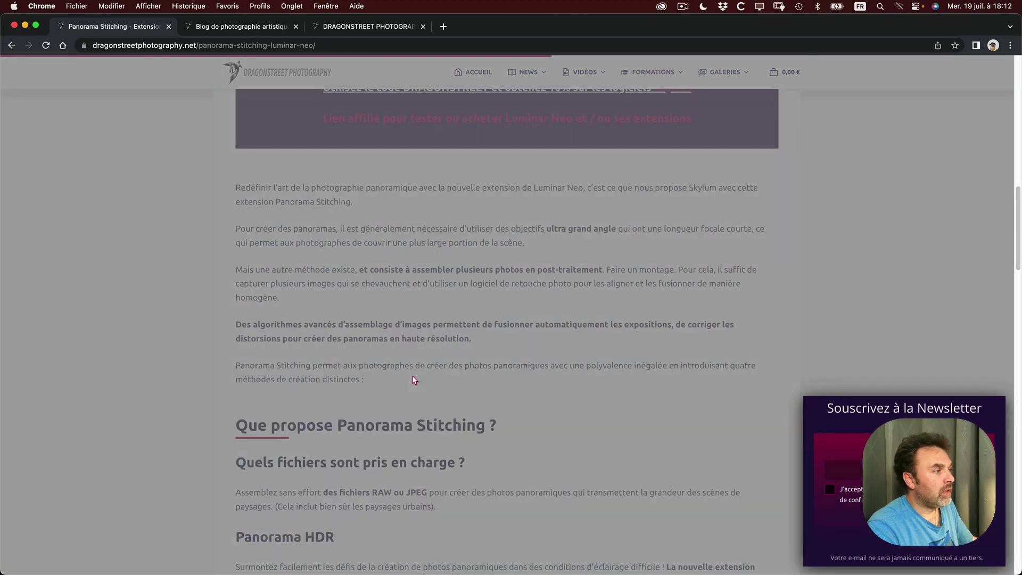
click(510, 390)
scroll(506, 407, down, 6)
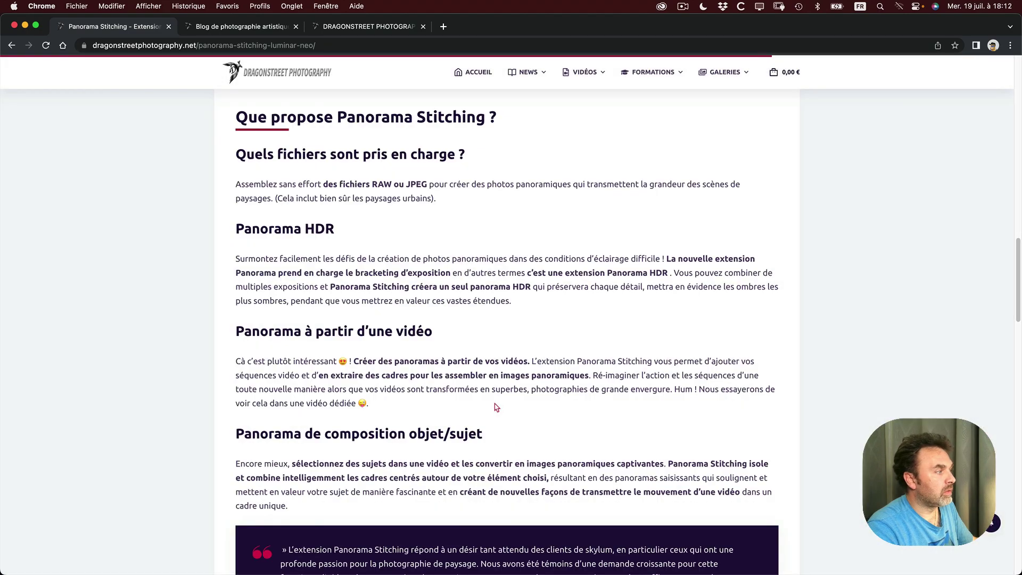
scroll(495, 407, down, 8)
scroll(426, 288, up, 6)
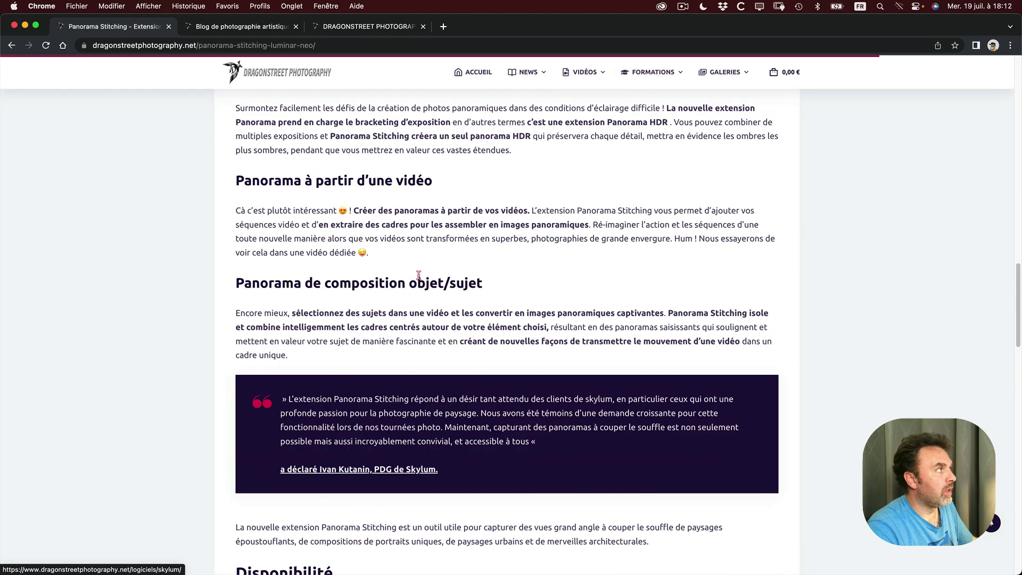
View the latest articles on the dragonstreetphotography.eu blog and switch to the DRAGONSTREET PHOTOGRAPHY page
click(242, 26)
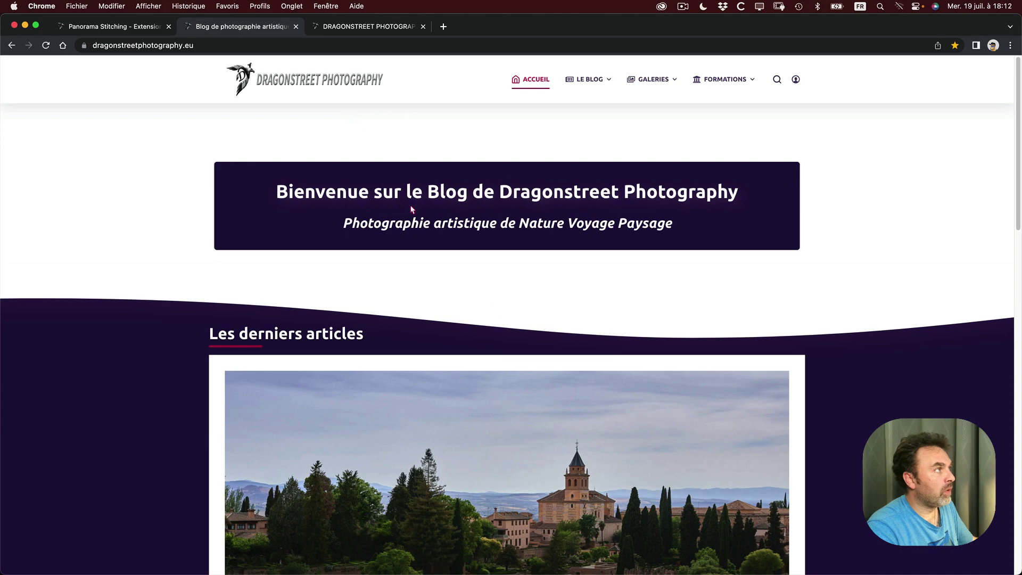
scroll(475, 364, down, 4)
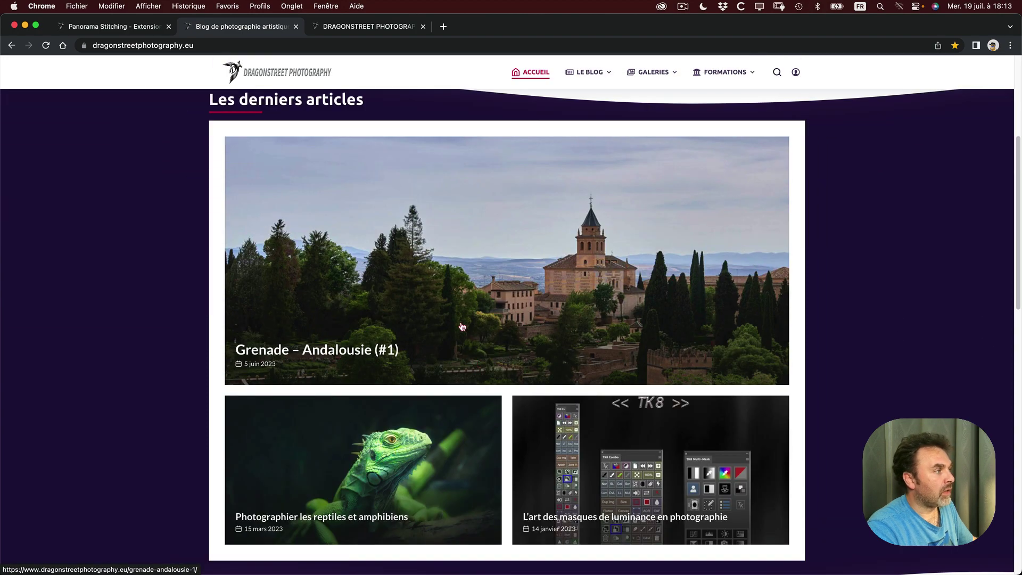
click(368, 29)
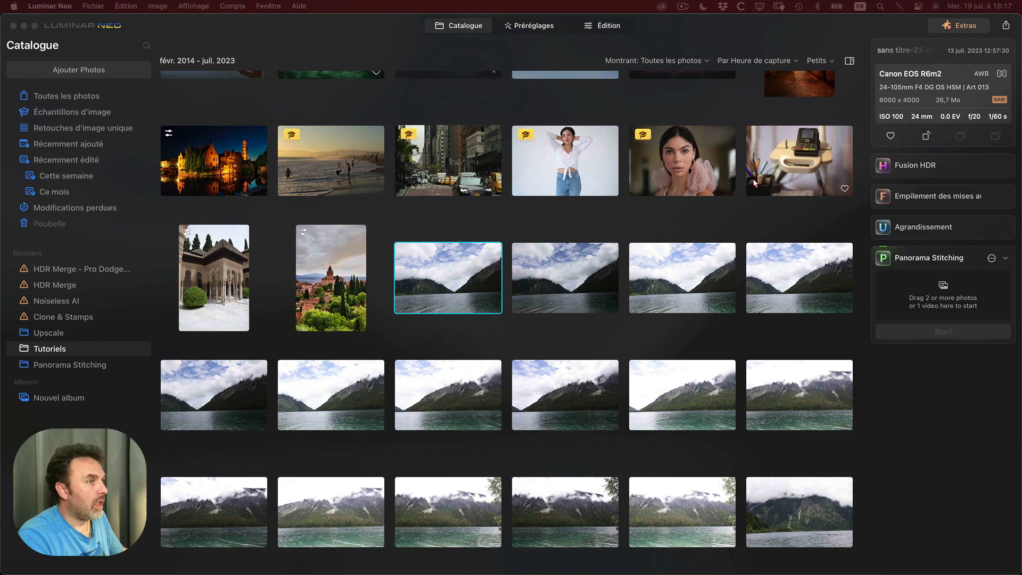
Open the Extras window in Luminar Neo and look through its Marketplace and Adhésion X offers
click(1006, 259)
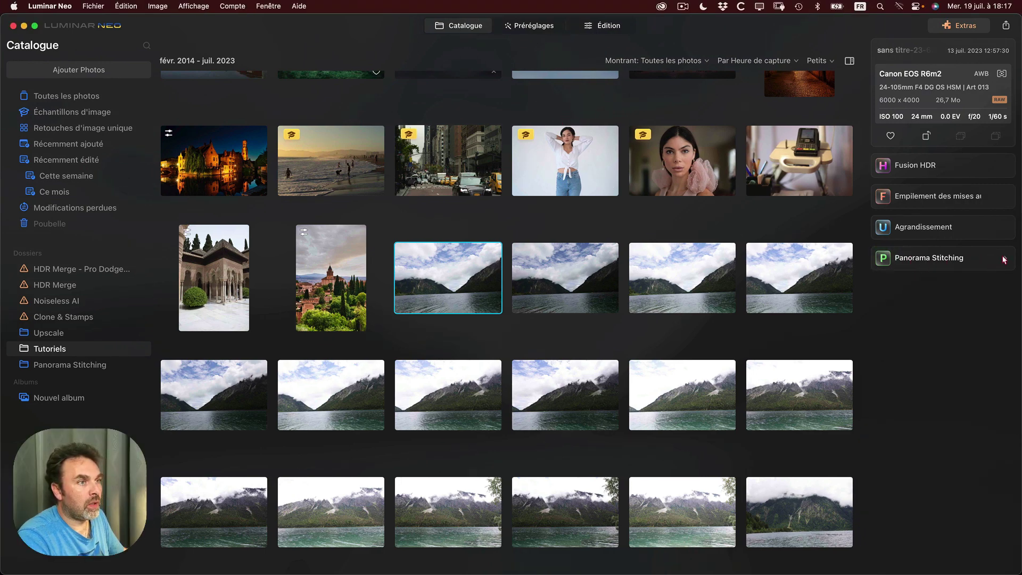
click(1003, 259)
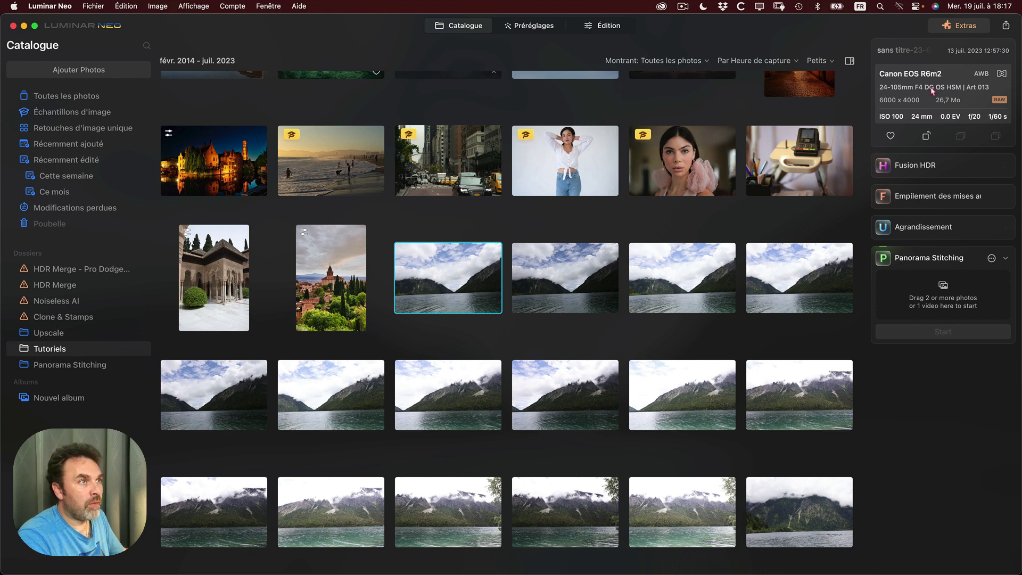
click(955, 28)
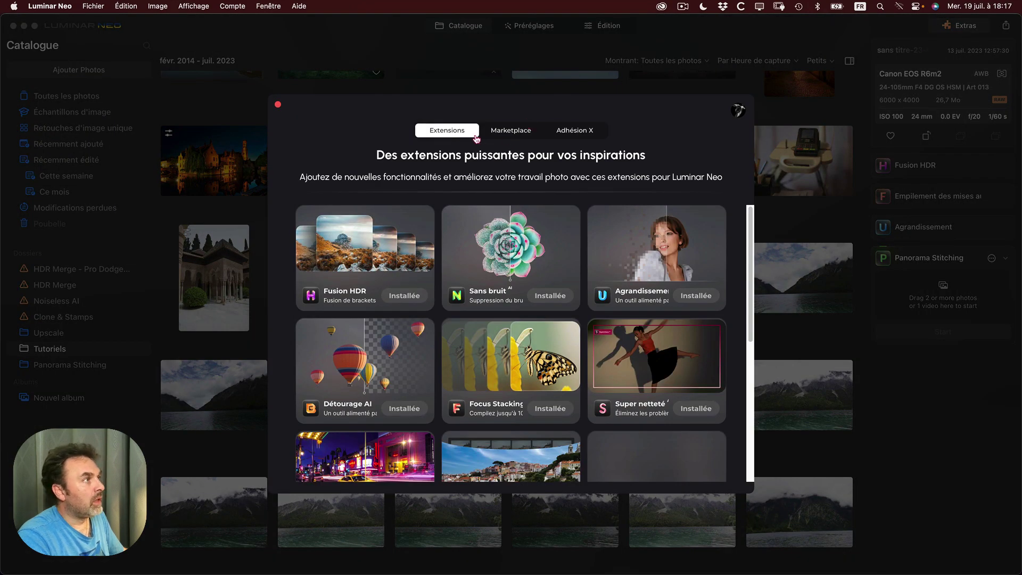
click(514, 131)
click(567, 133)
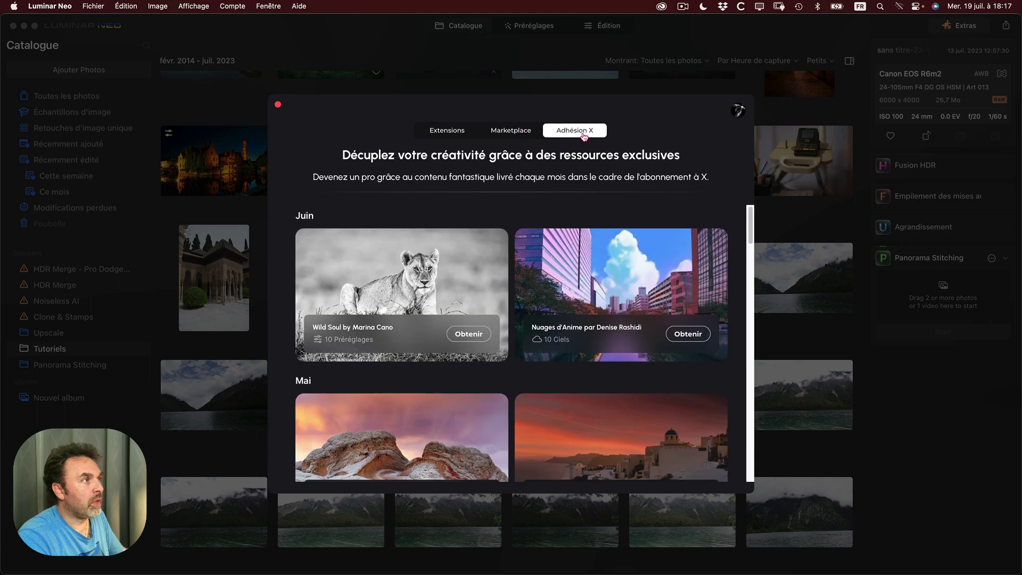
click(515, 135)
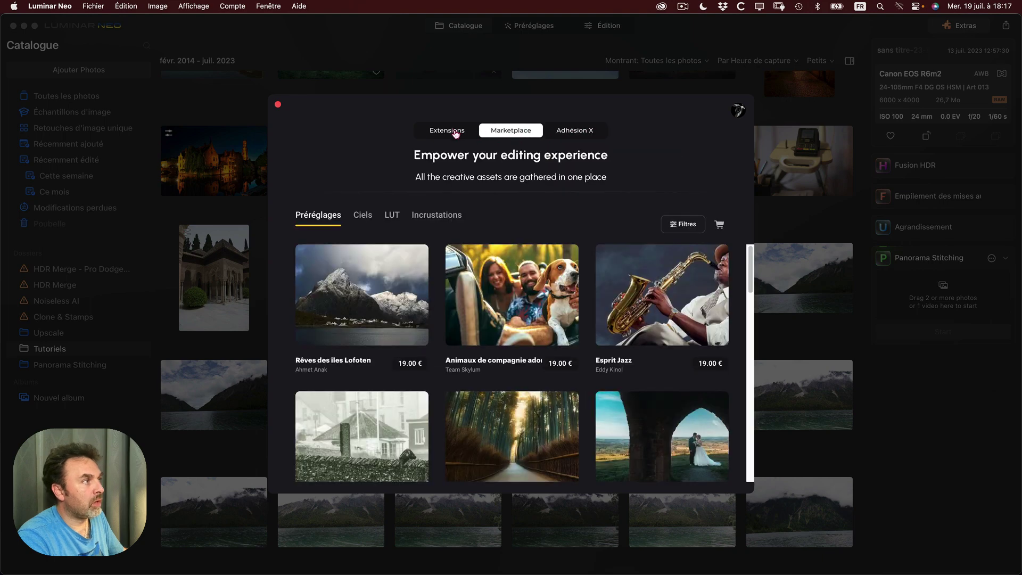
Look through the available extensions, close the Extras window and leave the Panorama Stitching panel expanded
click(455, 134)
scroll(488, 302, down, 3)
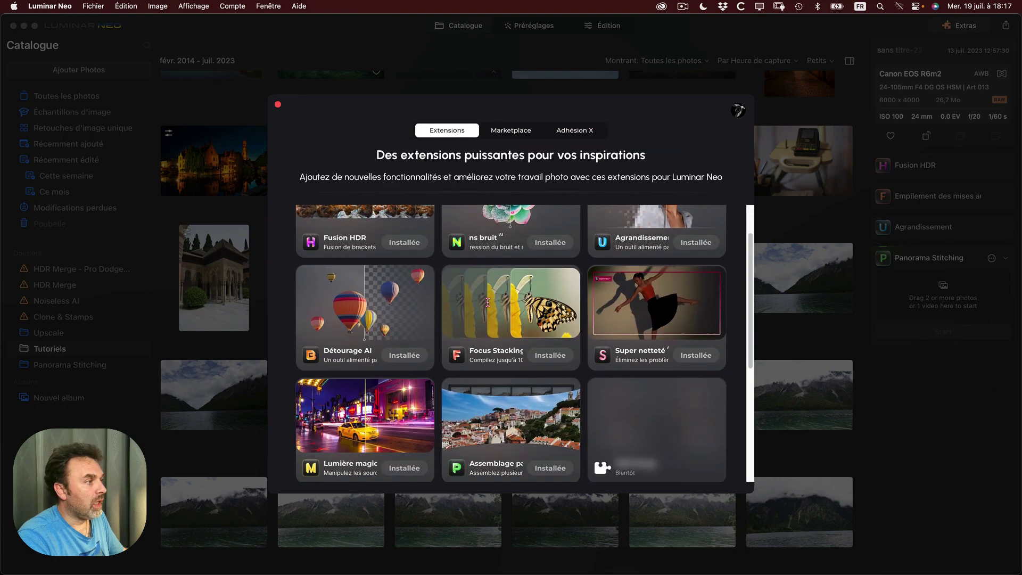
scroll(487, 303, up, 2)
scroll(485, 360, down, 4)
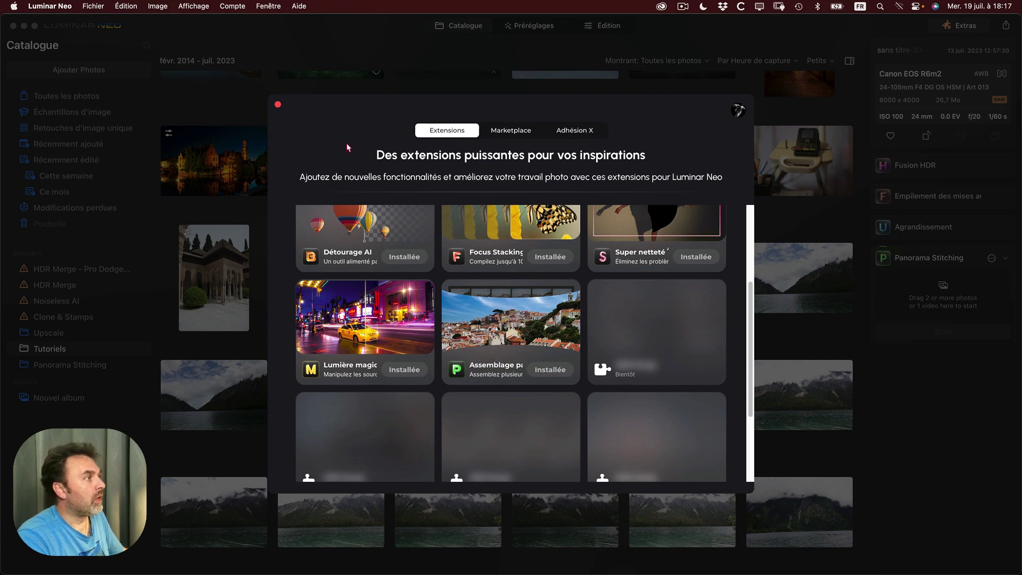
click(278, 105)
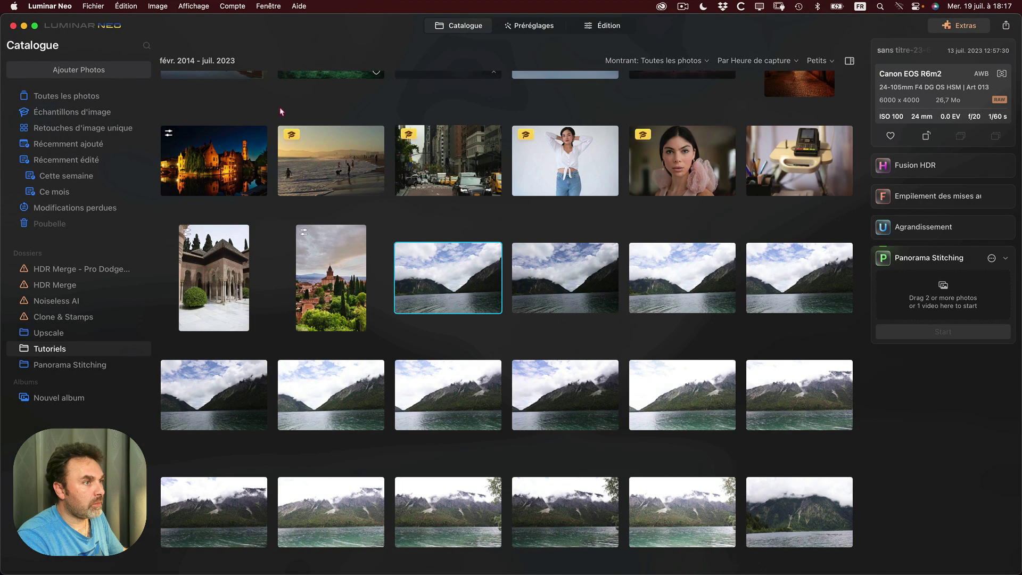
click(1006, 259)
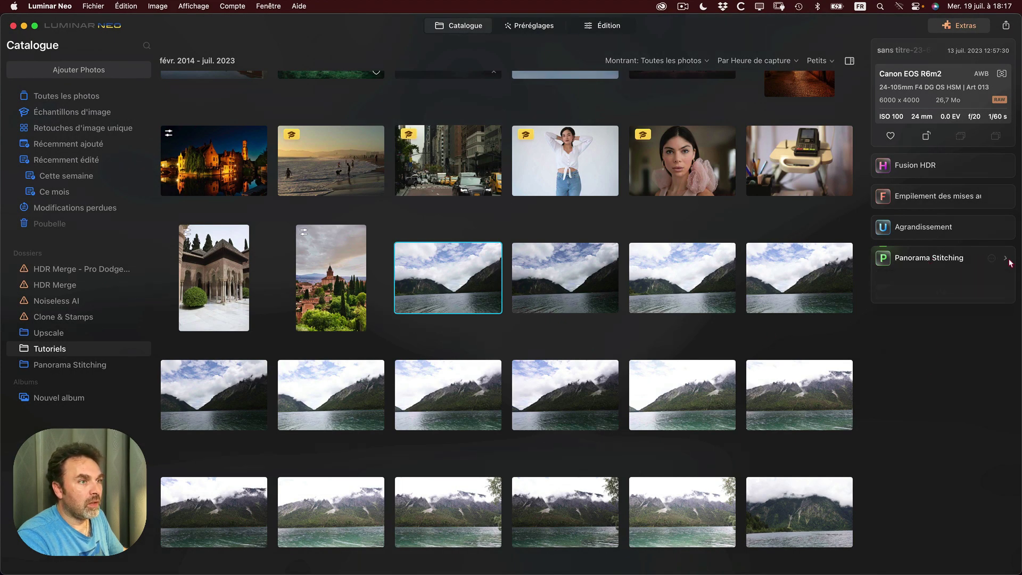
click(1006, 261)
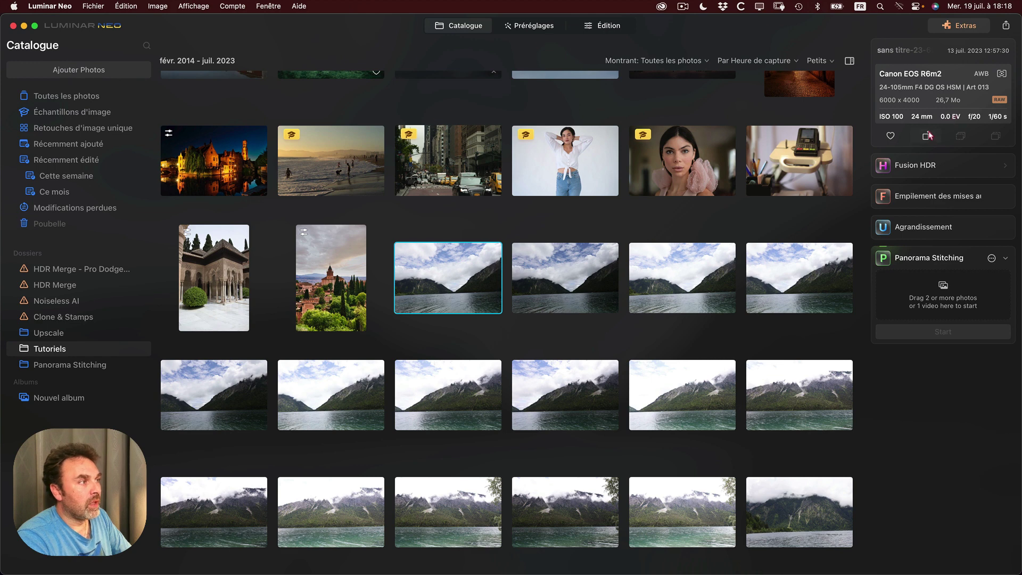
Examine the exposure compensation and shutter speed of the bracketed lake and mountain photos one after another
key(Right)
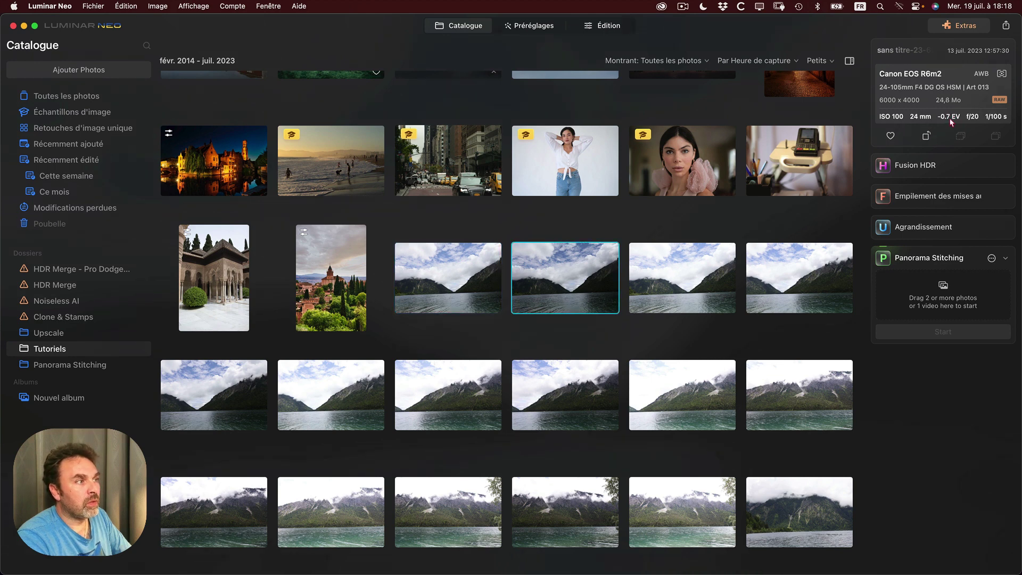
key(Right)
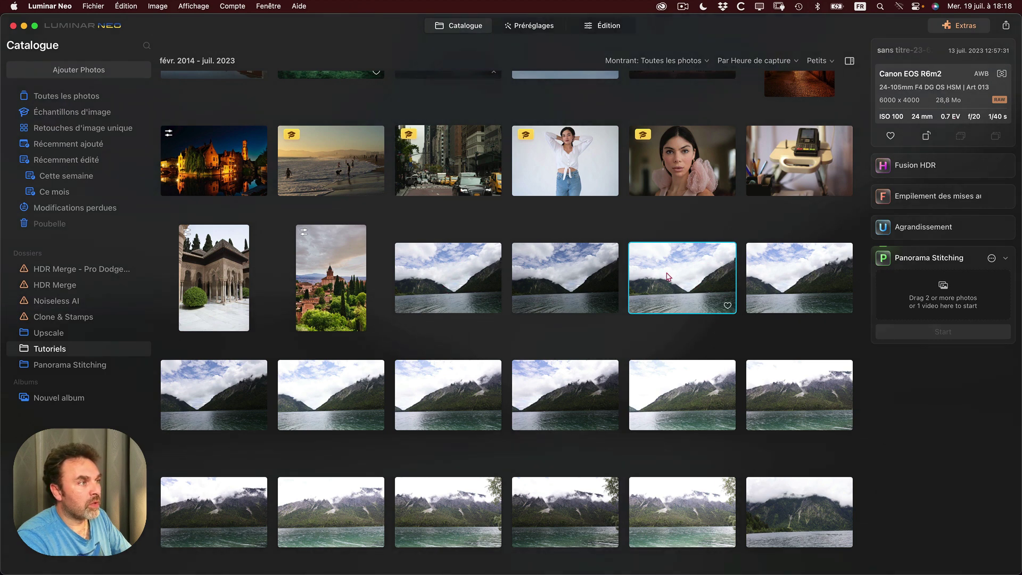
click(791, 287)
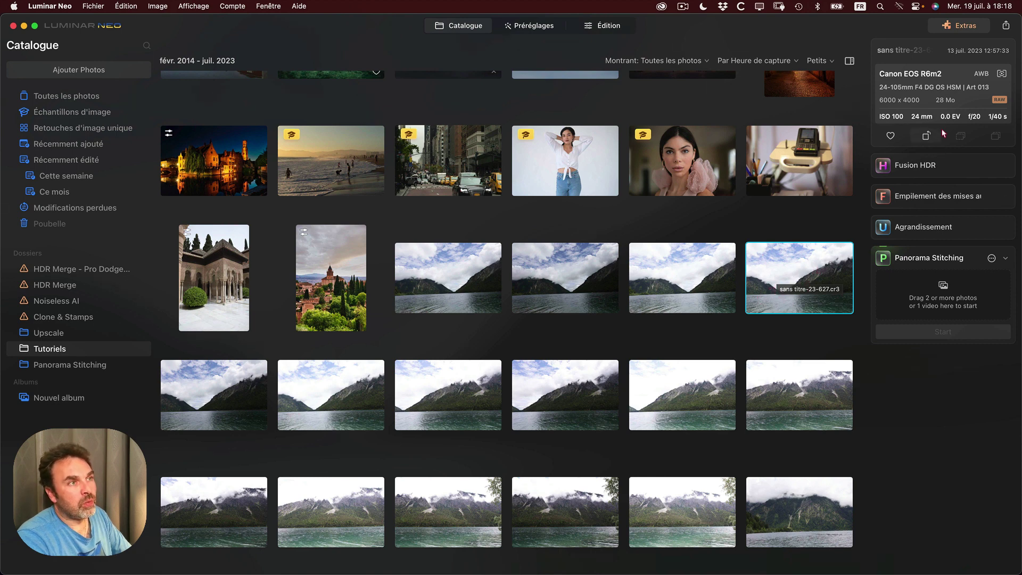
click(230, 416)
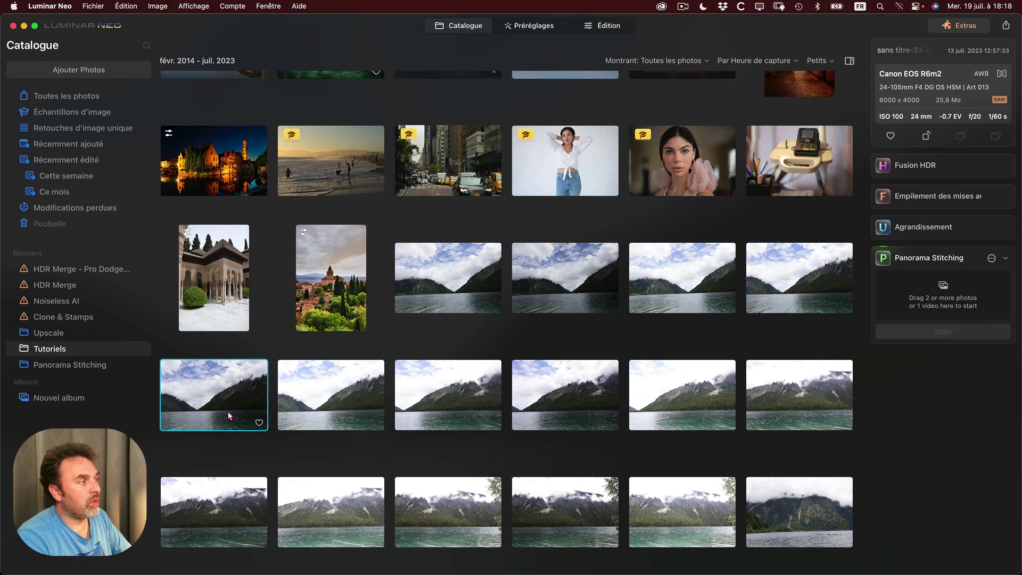
click(330, 411)
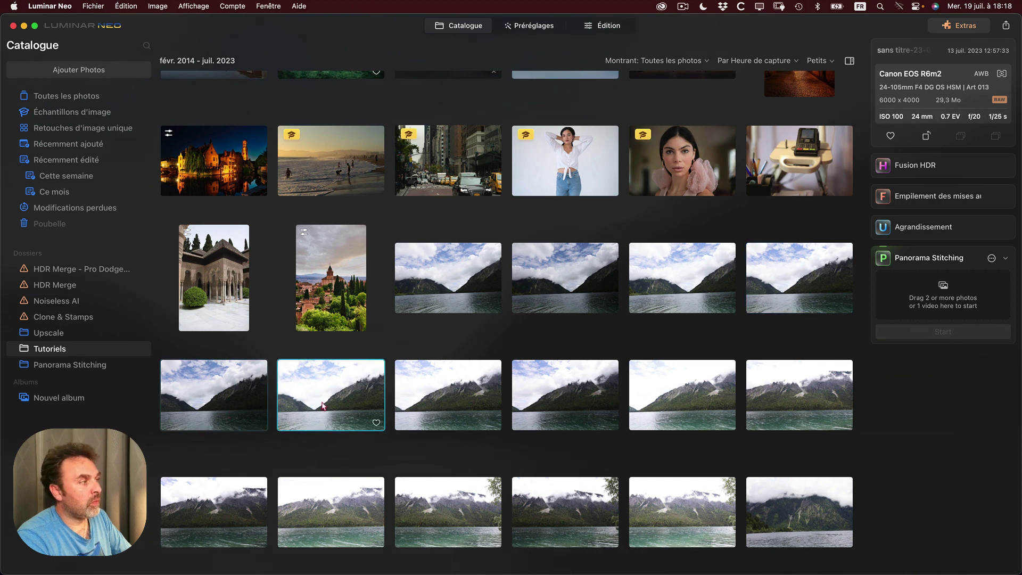
click(495, 408)
click(586, 408)
click(721, 411)
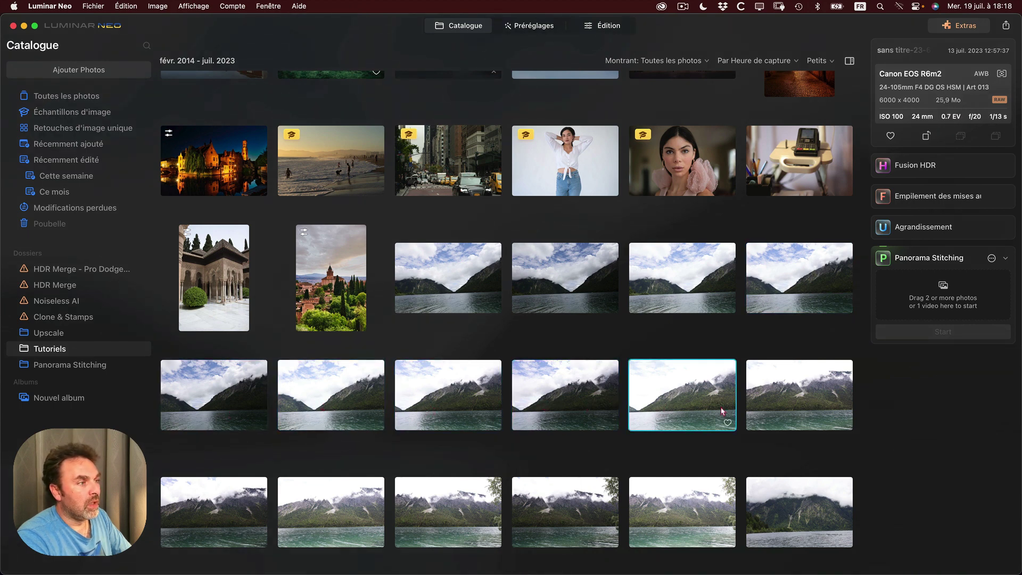
click(788, 408)
click(251, 512)
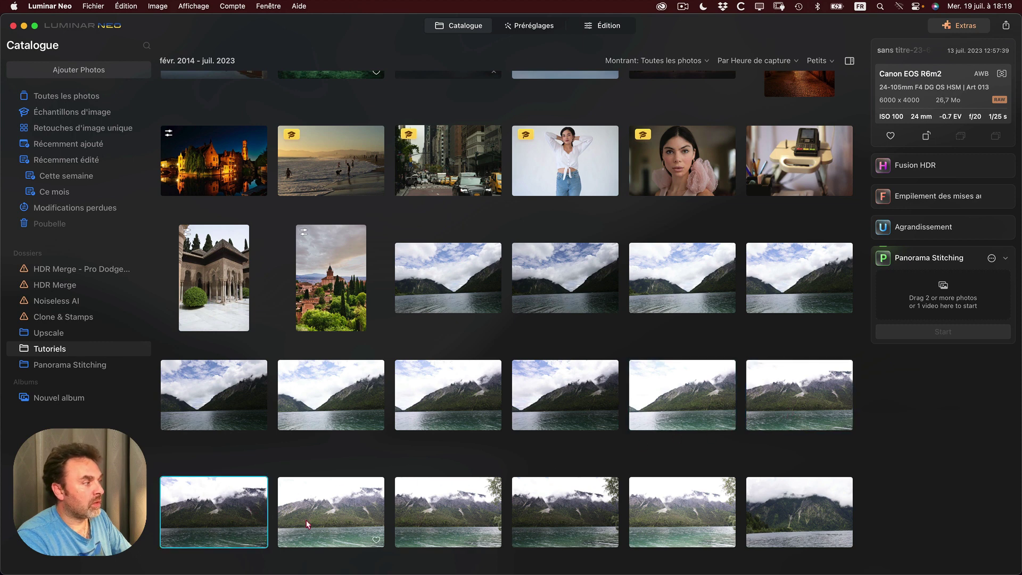
click(307, 525)
click(443, 525)
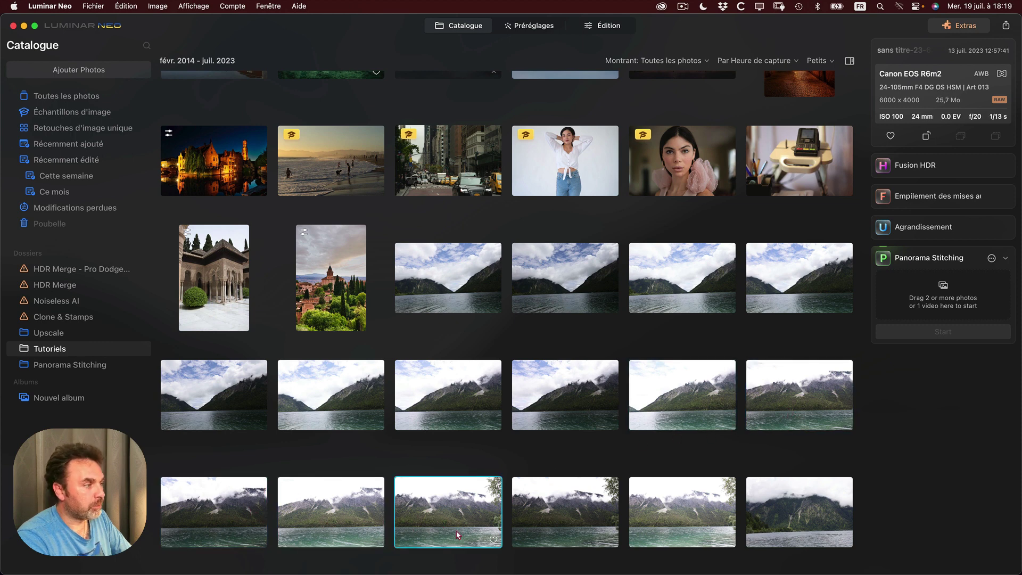
scroll(457, 534, up, 1)
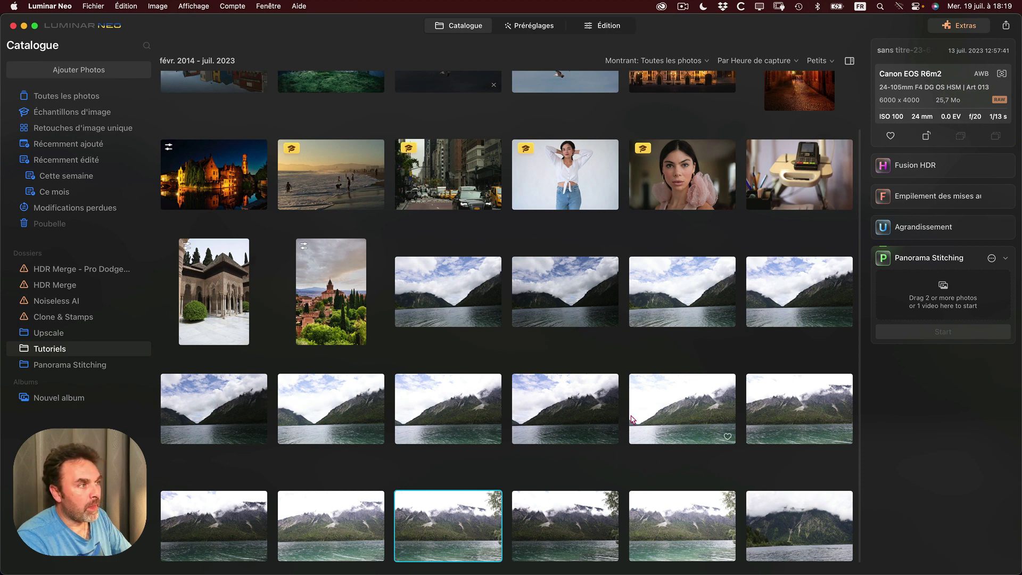
scroll(500, 368, down, 1)
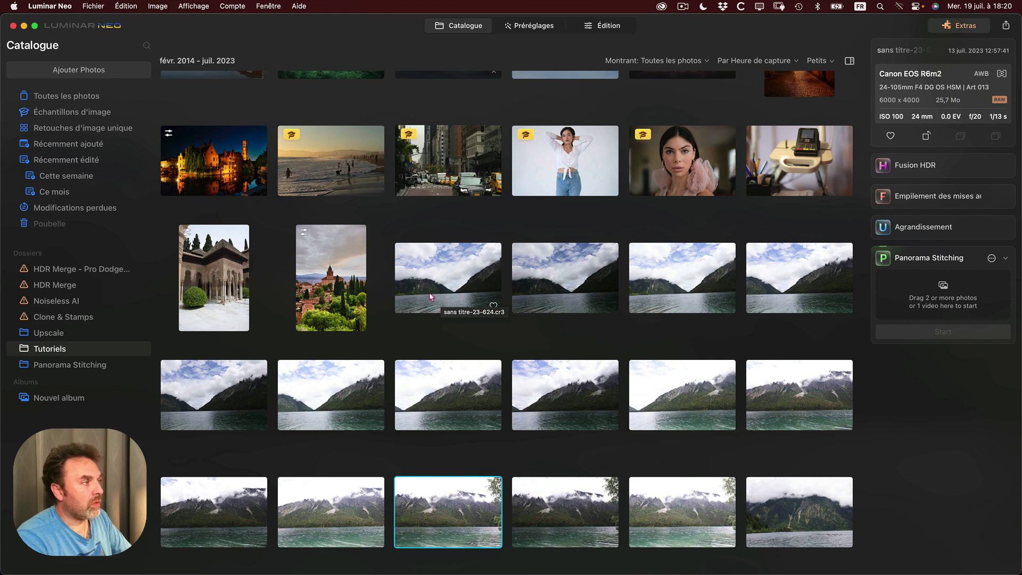
Load the 16 lake photos starting with sans titre-23-624.cr3 into Panorama Stitching and review its correction and ghost reduction settings
click(468, 287)
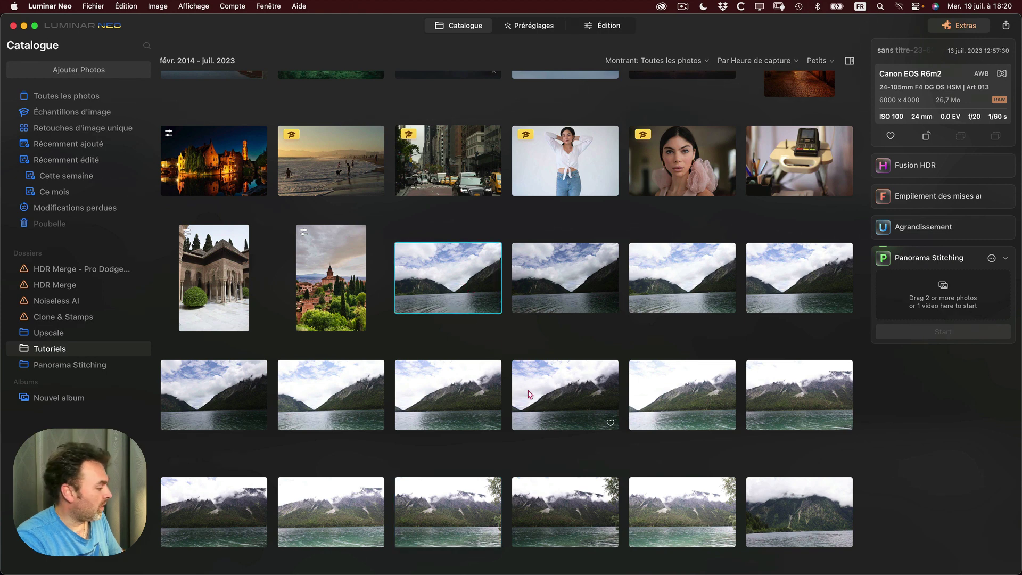
shift+click(815, 511)
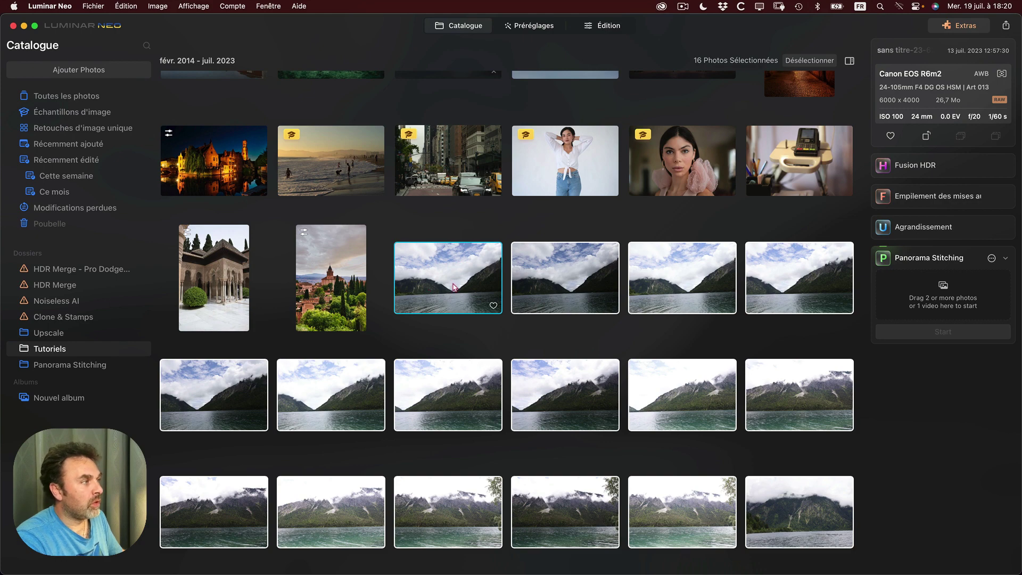
drag(601, 304, 915, 293)
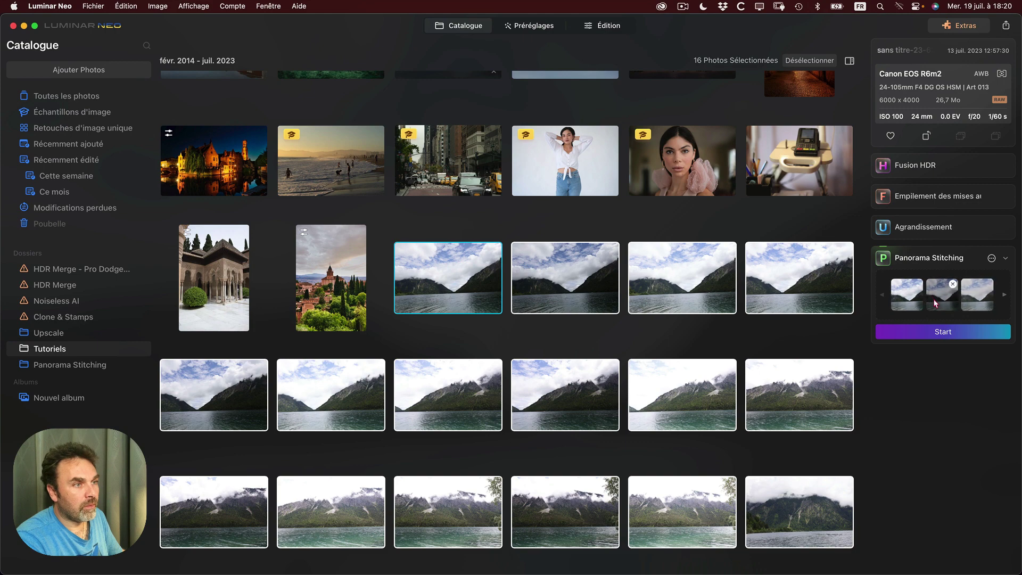
click(991, 259)
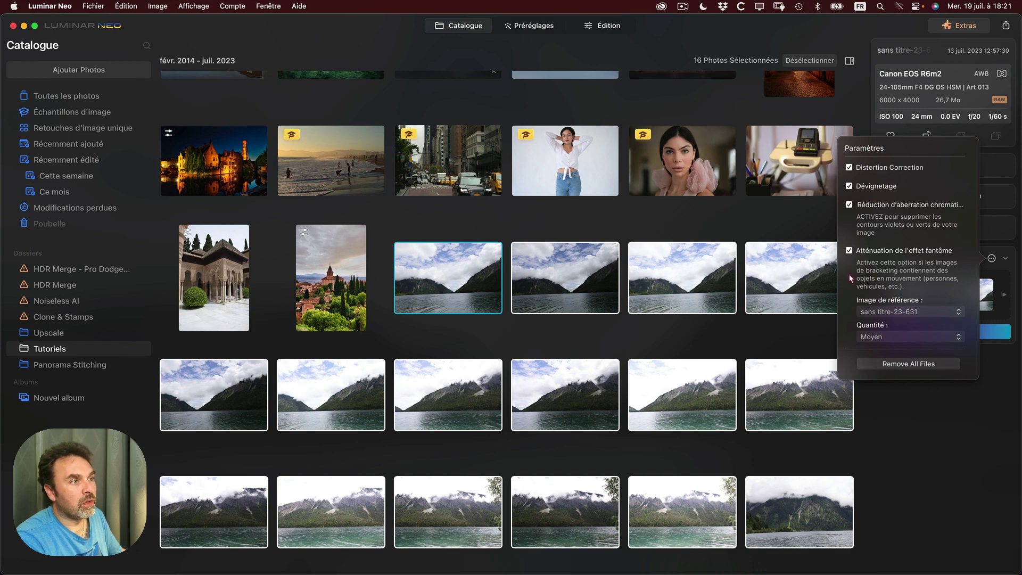
click(1005, 273)
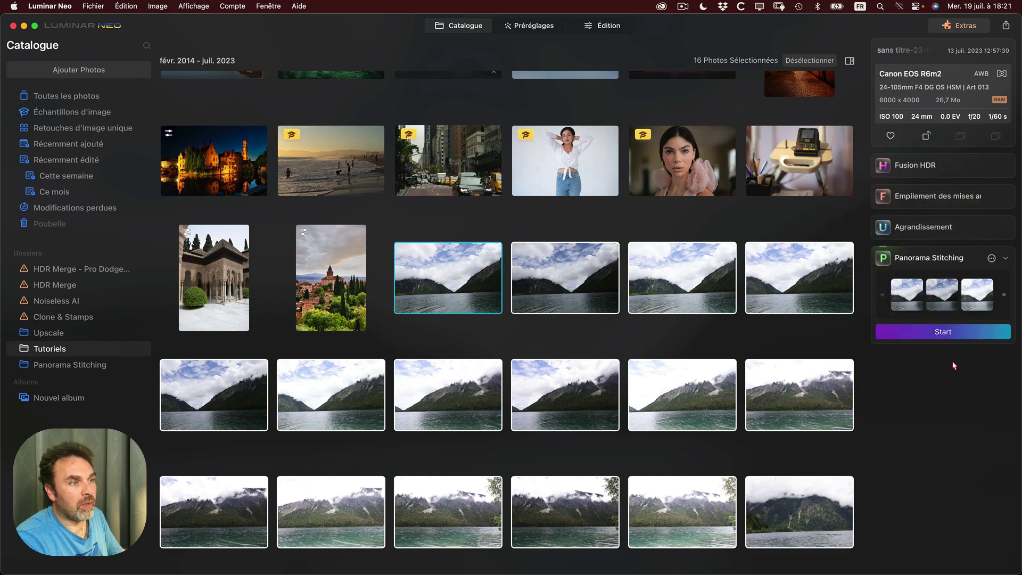
Start stitching the loaded lake photos, check the EV -0.7, 0.0 and +0.5 bracket groups, and continue with HDR merging
click(938, 333)
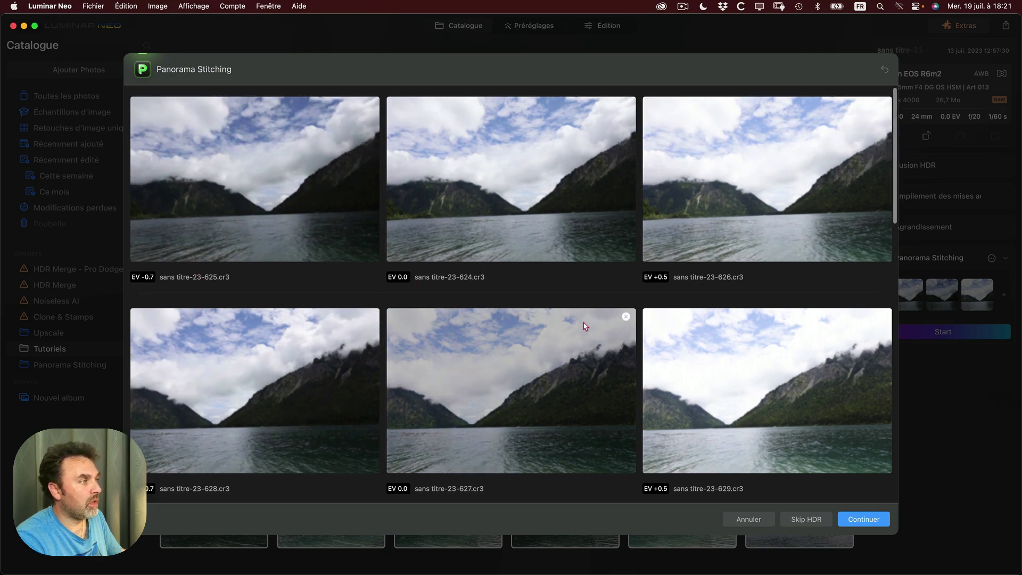
scroll(581, 324, down, 5)
scroll(301, 378, down, 9)
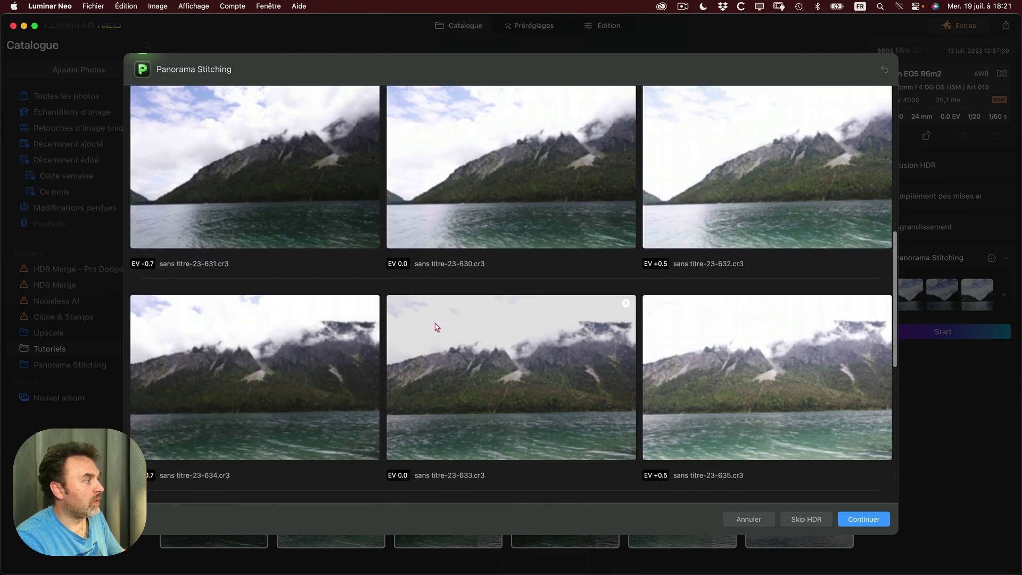
scroll(415, 340, down, 8)
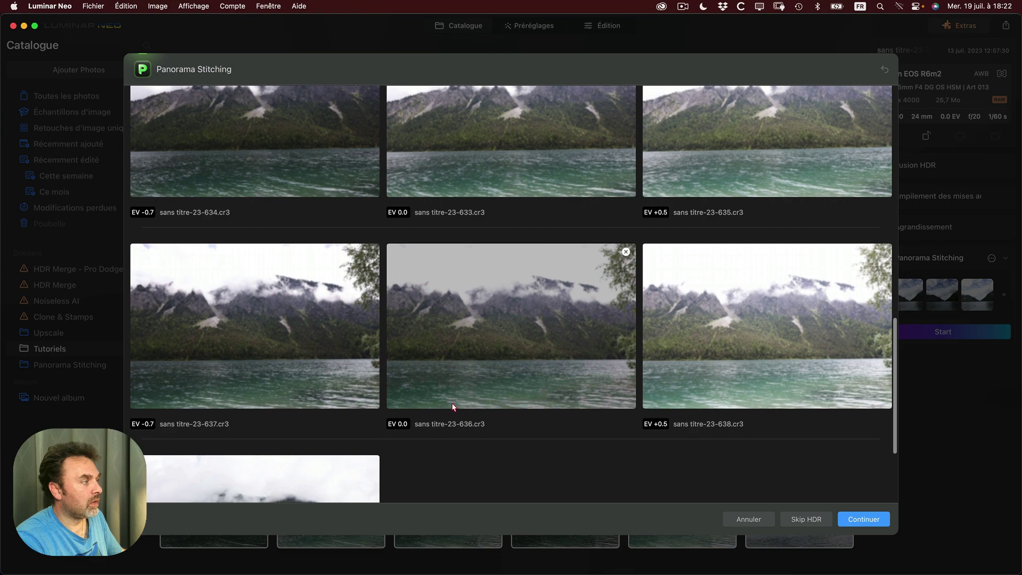
scroll(453, 407, down, 5)
scroll(455, 404, up, 20)
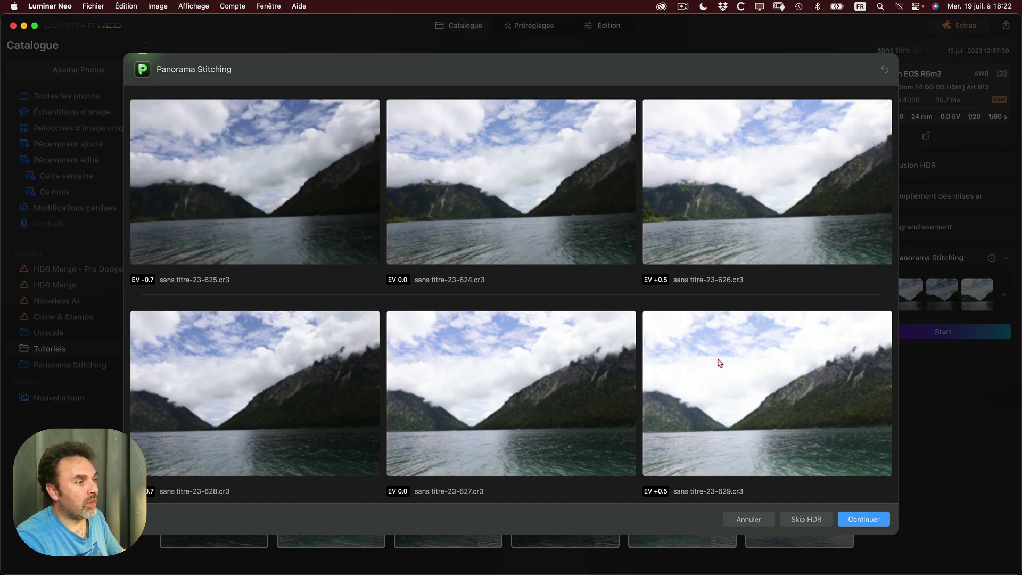
click(864, 519)
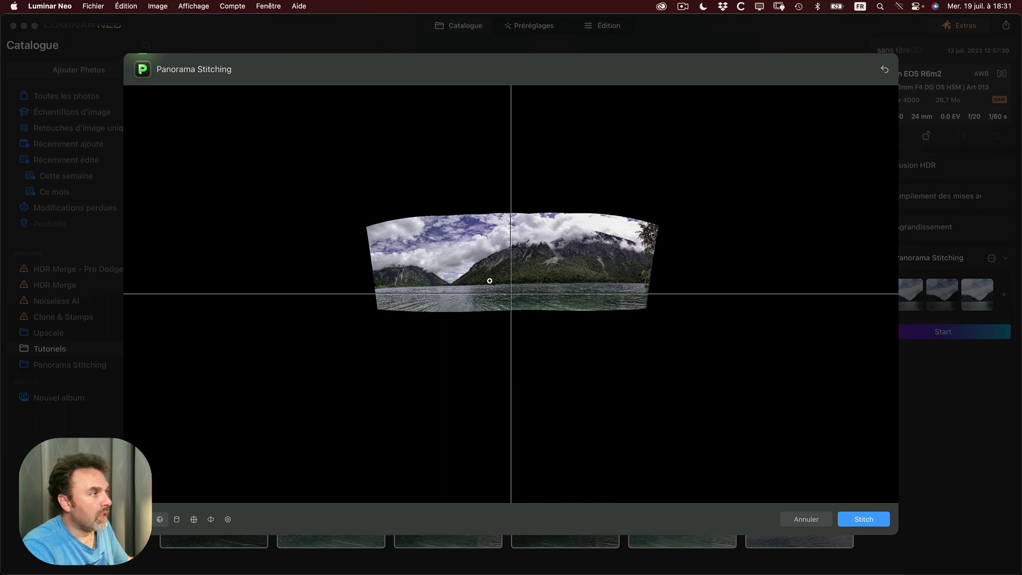
Enlarge the panorama preview and compare the five projections, including Mercator, settling on the cylindrical one
scroll(419, 288, up, 5)
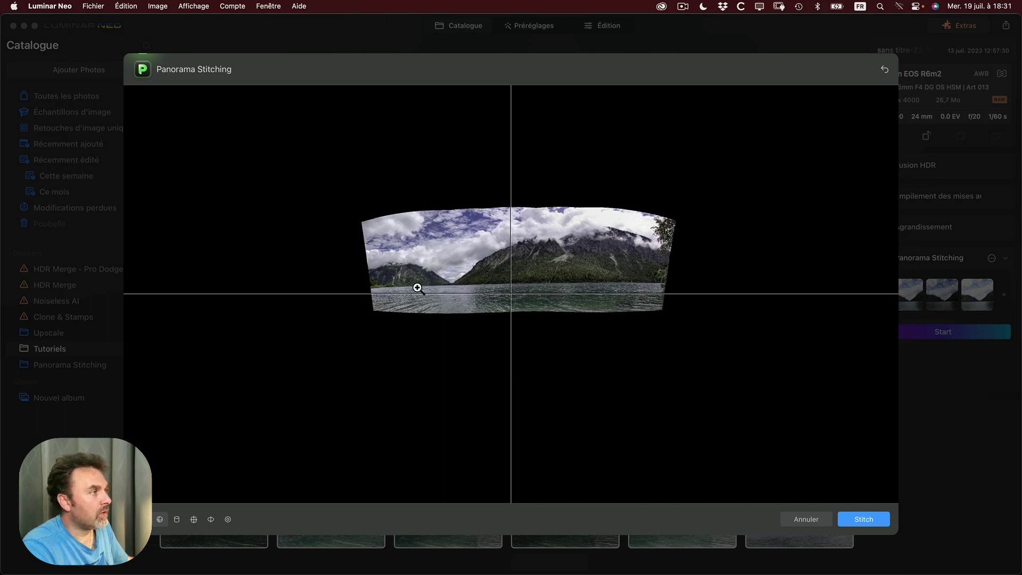
drag(597, 244, 554, 251)
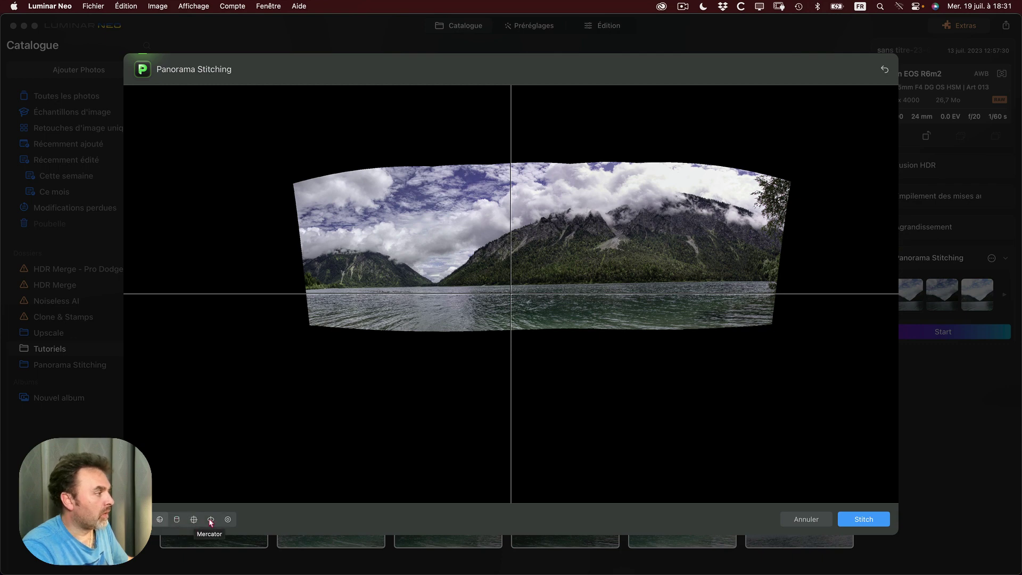
click(177, 520)
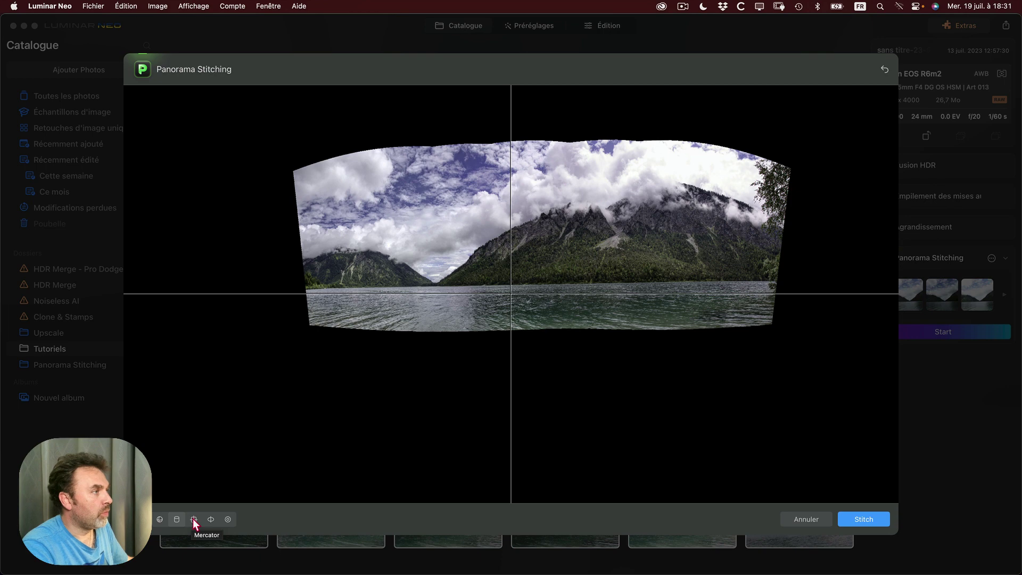
click(161, 520)
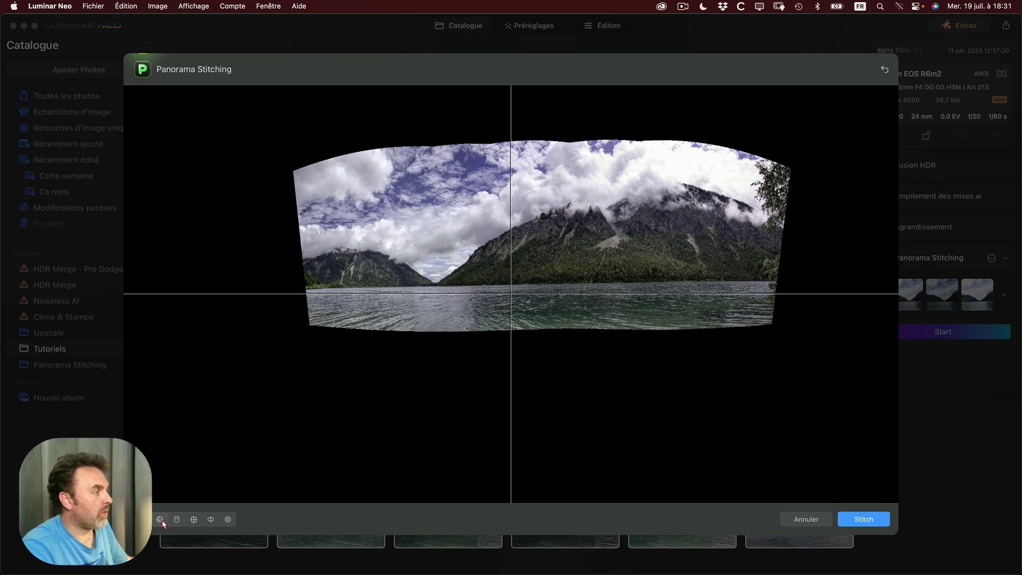
click(176, 520)
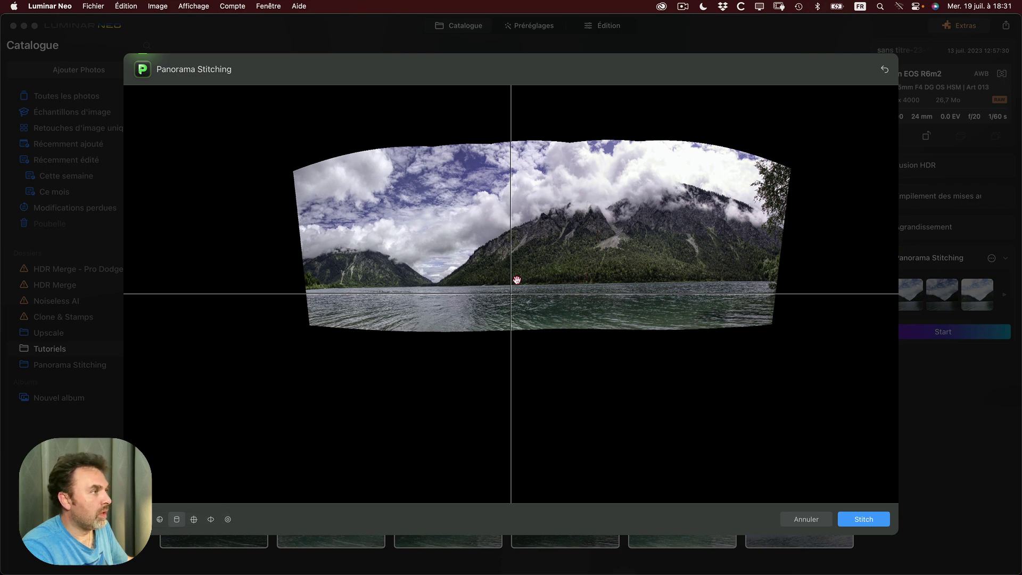
click(200, 522)
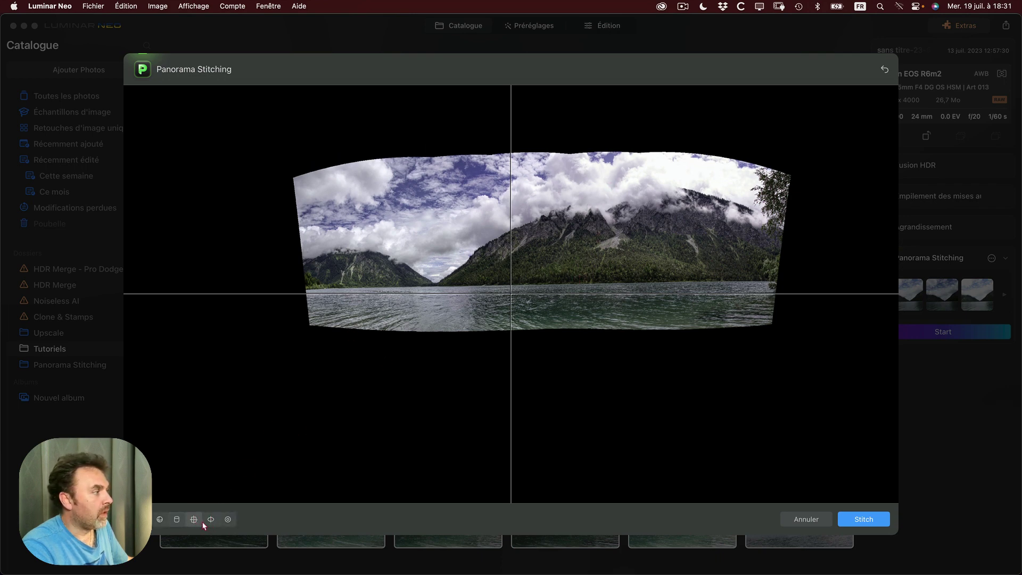
click(211, 520)
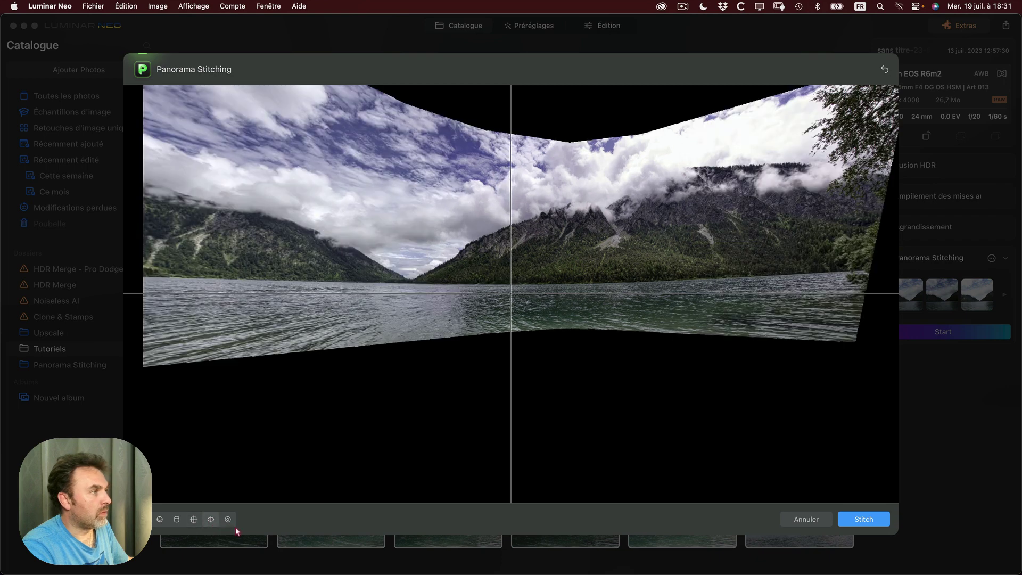
click(227, 519)
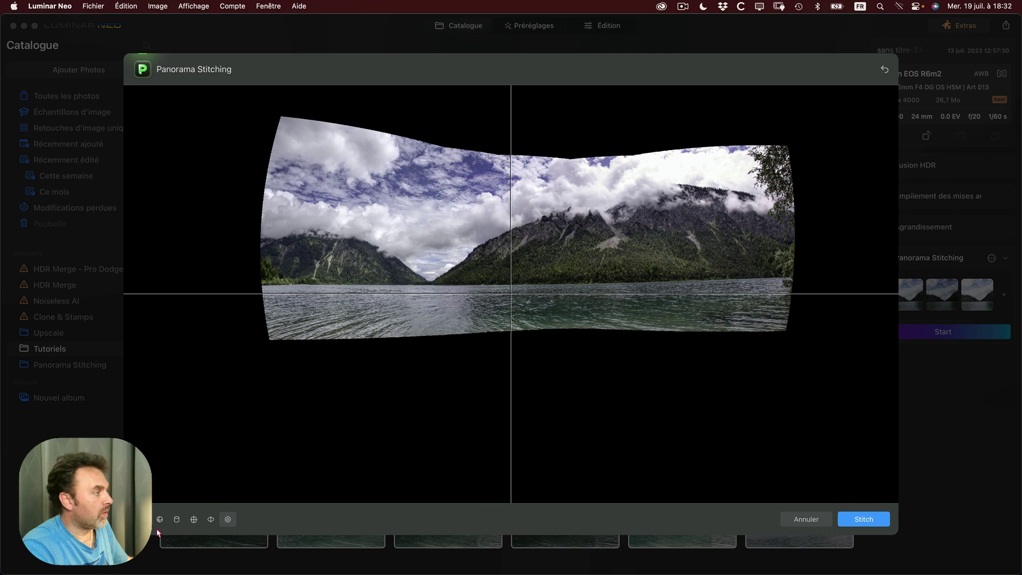
click(193, 519)
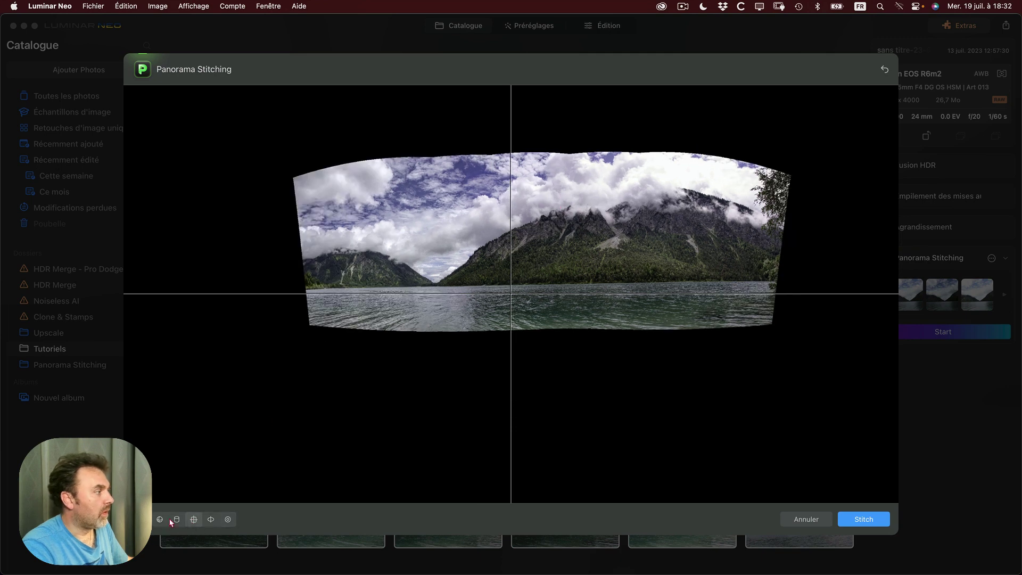
click(177, 519)
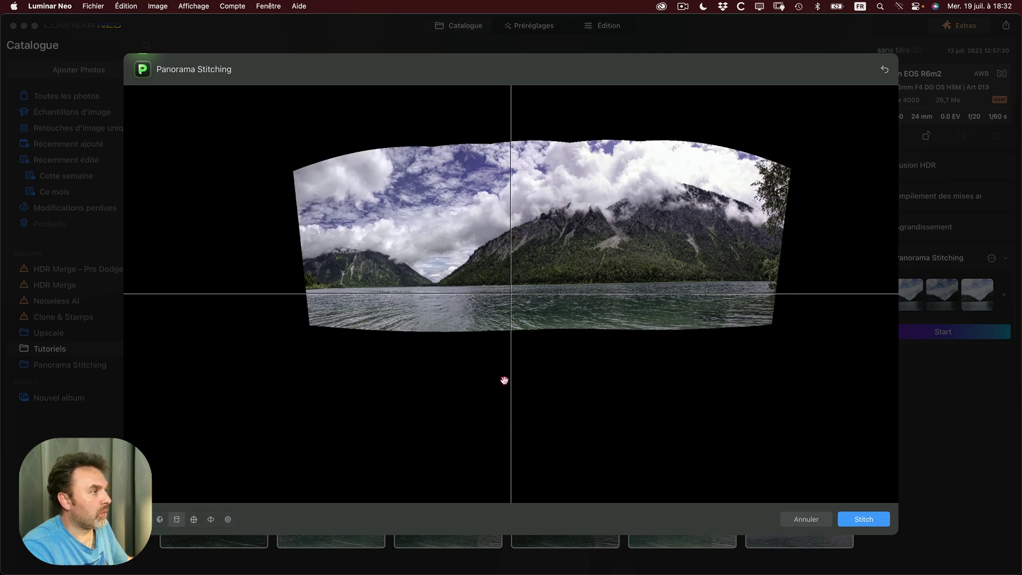
Align the lake's far waterline with the horizontal guide and stitch the panorama
drag(683, 245, 690, 275)
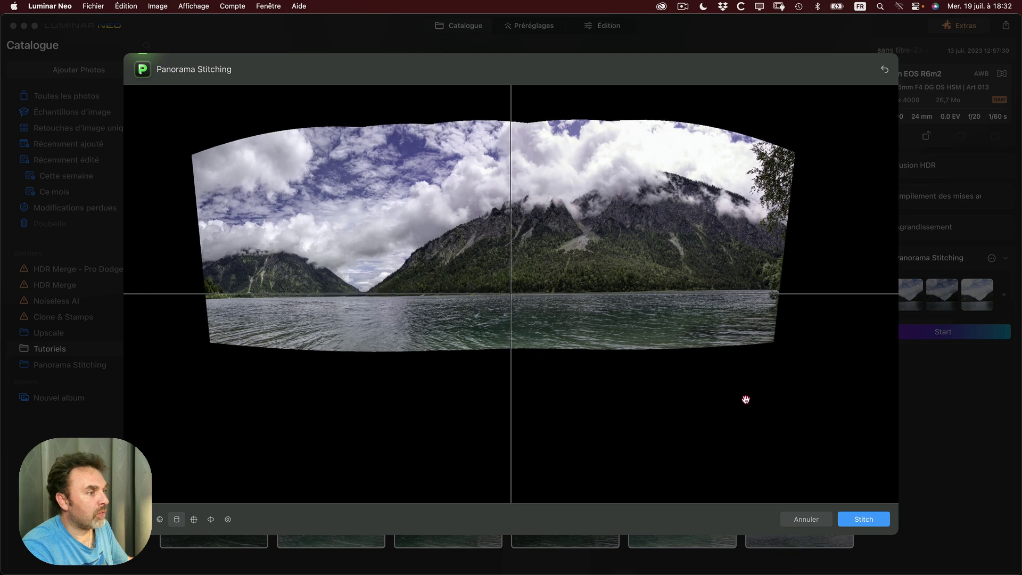
click(868, 519)
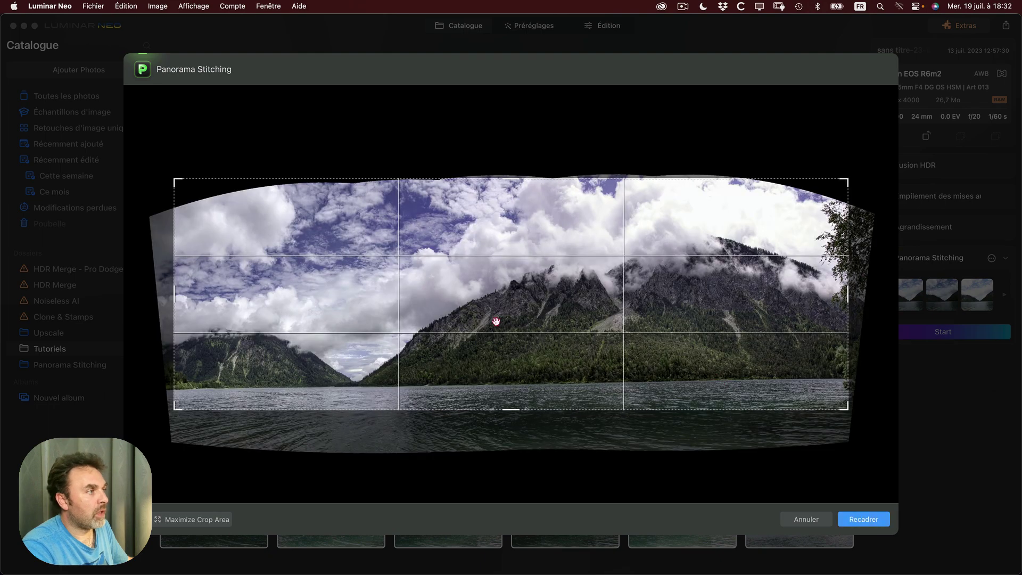
Reposition the stitched panorama within the crop frame to include more of the lake and exclude the curved upper edge, and crop it
drag(496, 321, 484, 284)
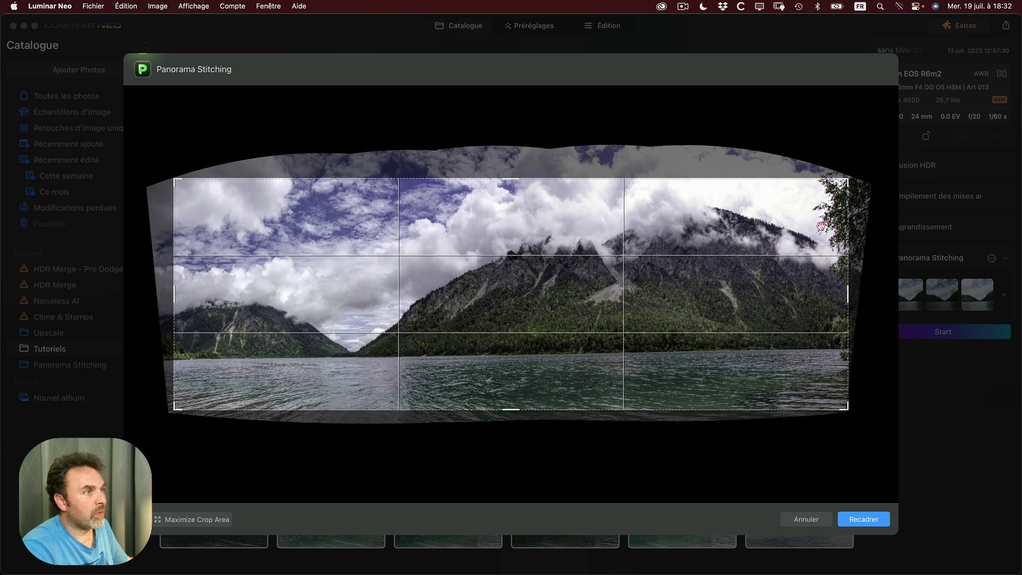
drag(487, 248, 488, 246)
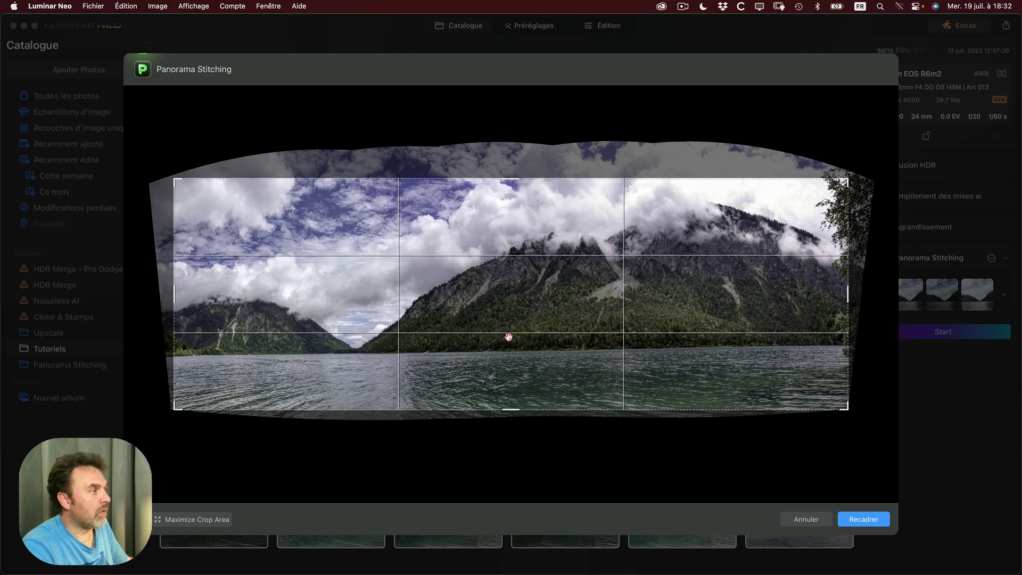
click(867, 521)
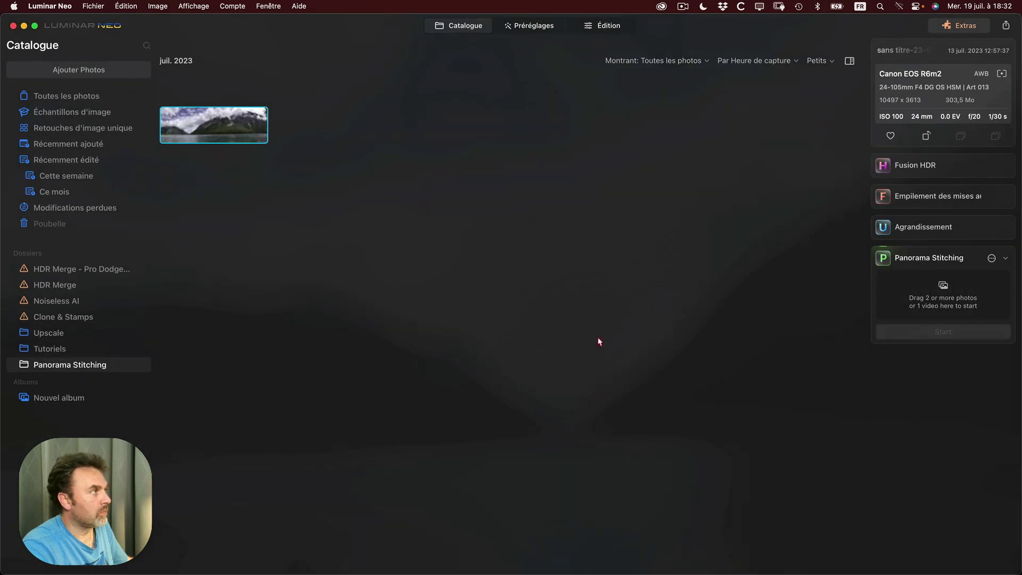
Open the finished panorama in editing mode and examine the detail of the smaller mountain and lake at 102% zoom
double_click(213, 126)
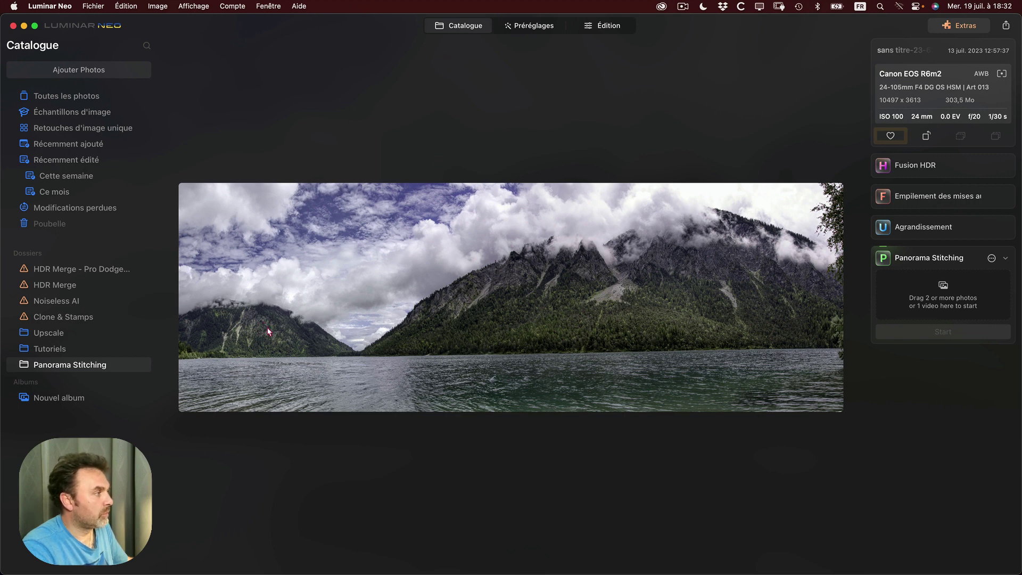
key(e)
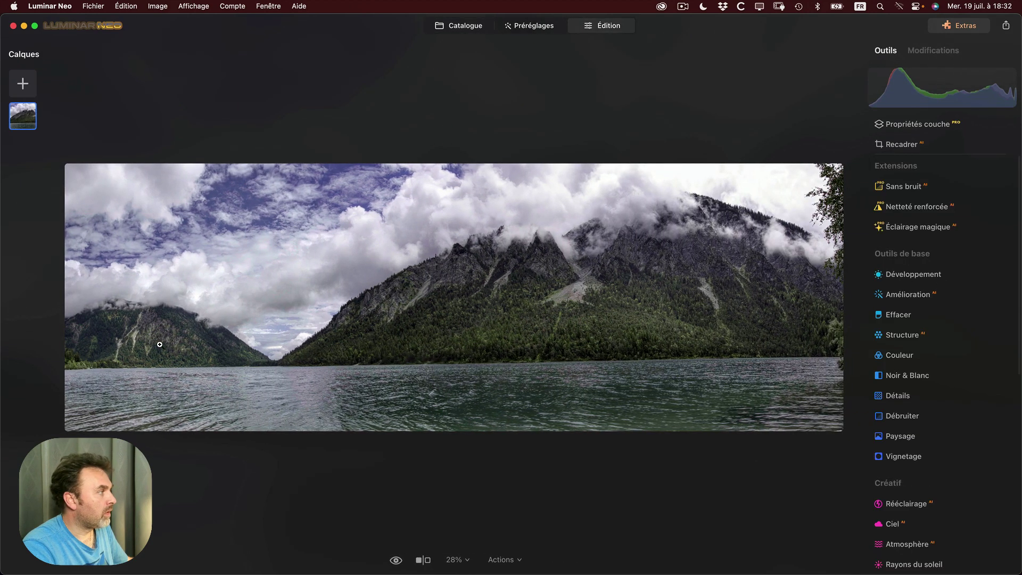
scroll(160, 346, down, 2)
scroll(159, 345, up, 5)
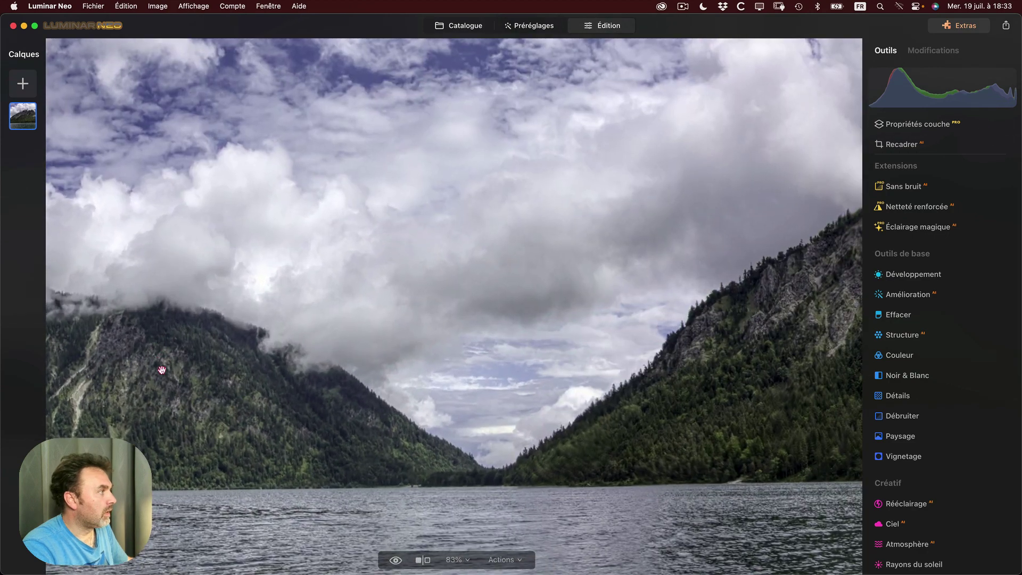
scroll(160, 357, up, 3)
drag(293, 319, 345, 301)
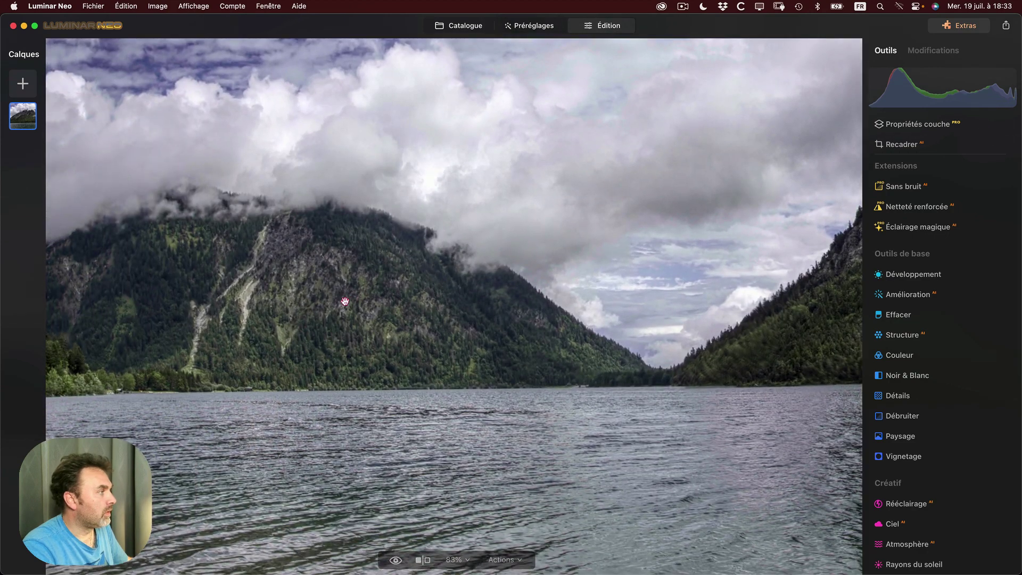
scroll(324, 327, up, 3)
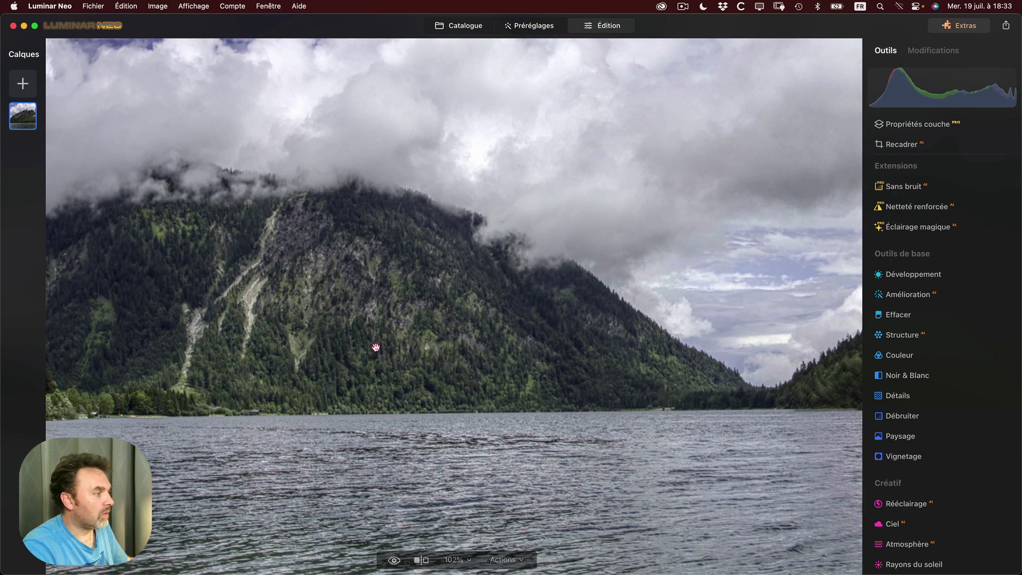
scroll(444, 320, right, 5)
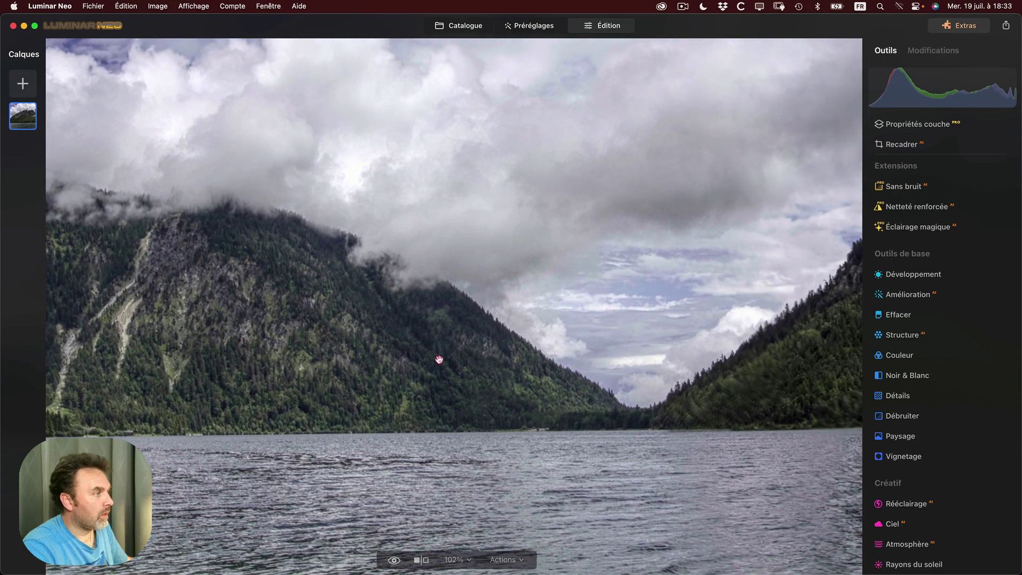
Examine the large mountain's forest, scree slopes and misty summits at 102% across to the tree at the panorama's edge
scroll(439, 360, right, 10)
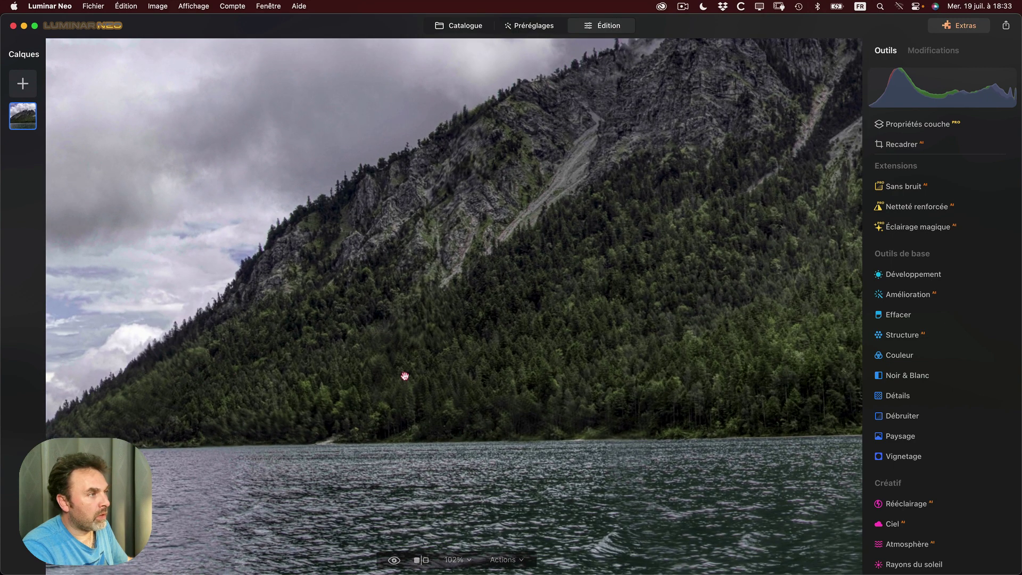
drag(481, 313, 438, 392)
drag(533, 342, 534, 437)
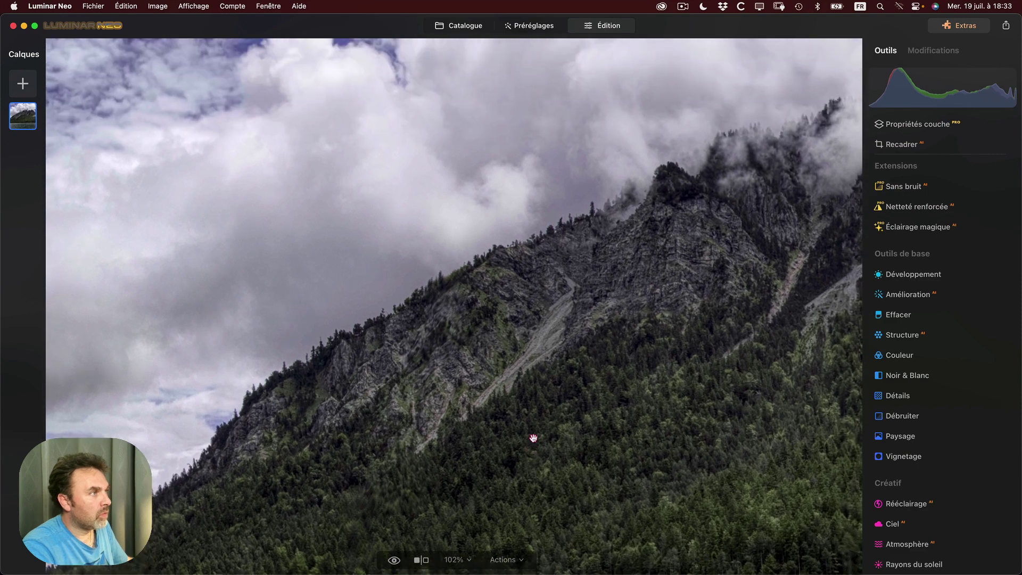
drag(427, 282, 596, 201)
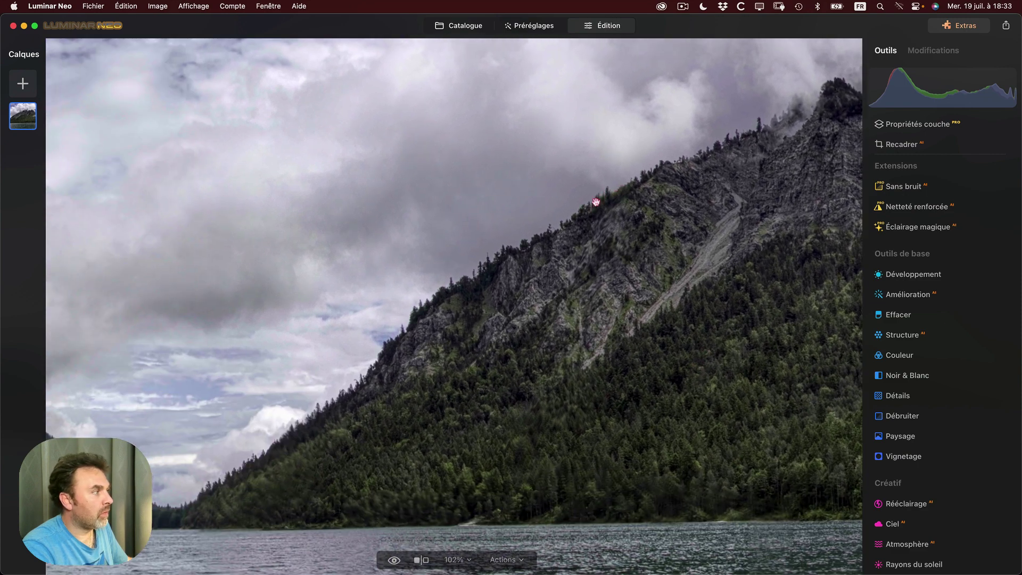
drag(397, 361, 344, 297)
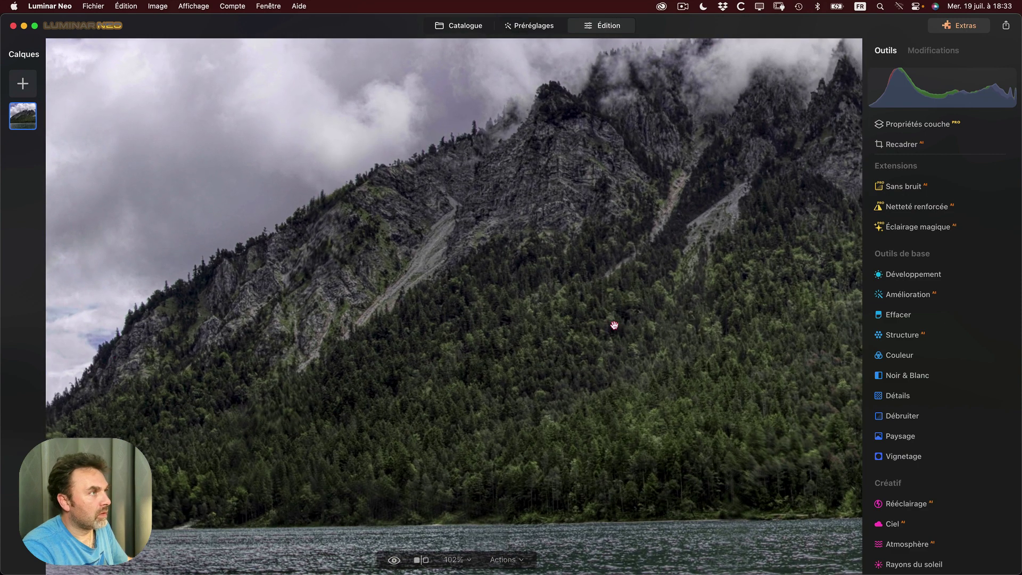
drag(614, 325, 368, 432)
drag(543, 258, 455, 87)
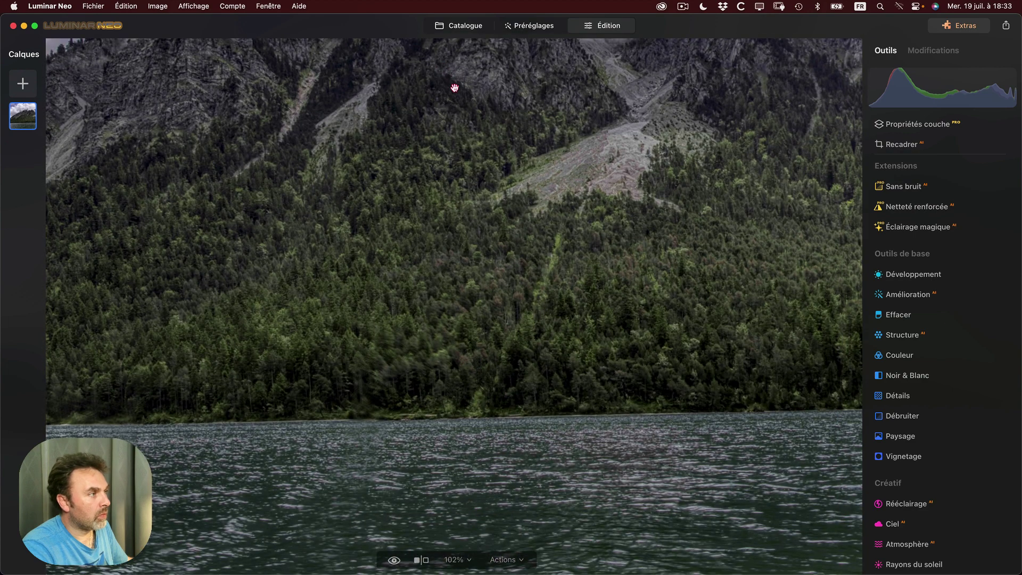
drag(552, 250, 347, 266)
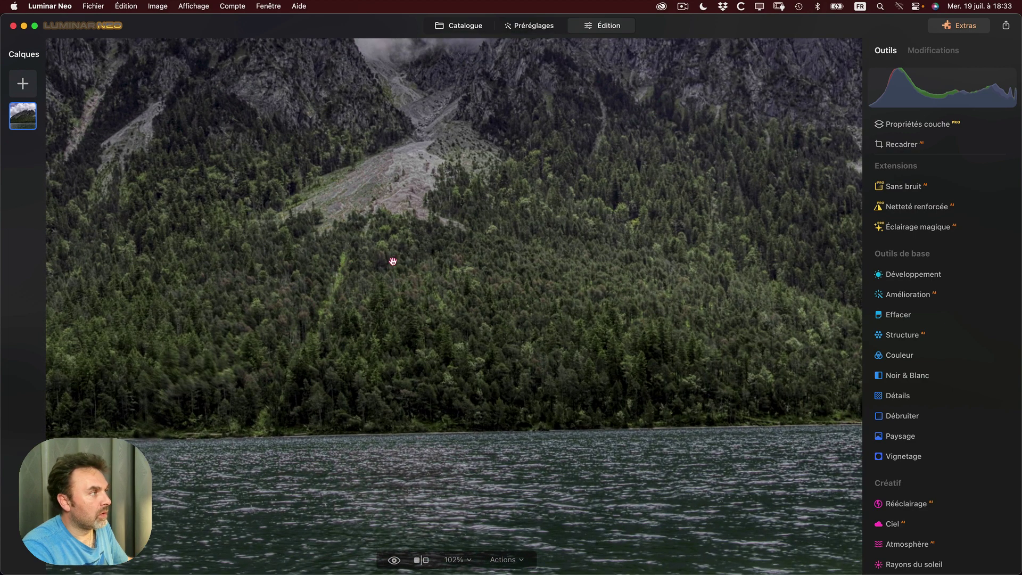
drag(483, 235, 477, 246)
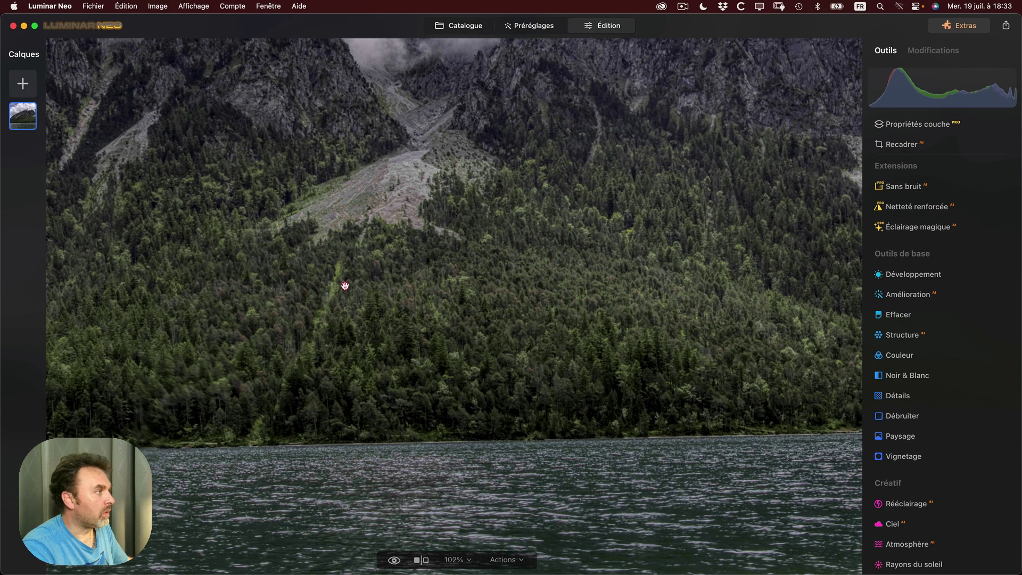
drag(342, 285, 328, 370)
drag(598, 240, 326, 272)
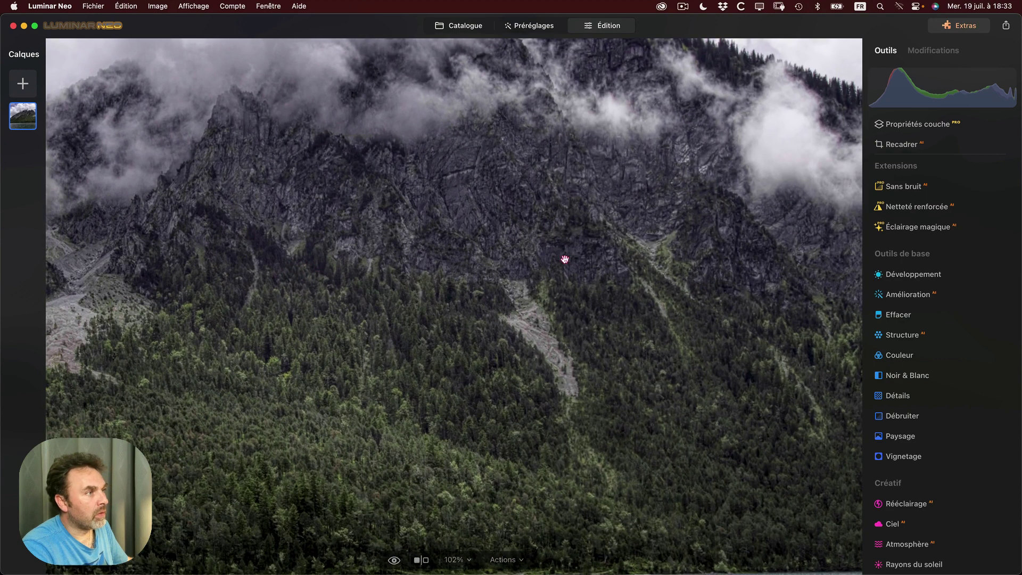
drag(566, 260, 377, 212)
scroll(688, 274, up, 5)
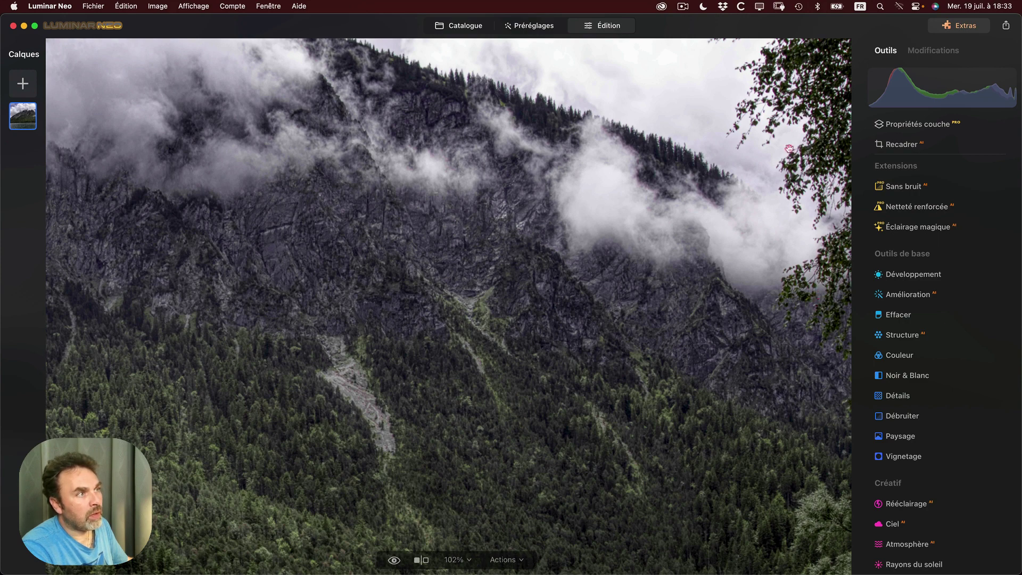
Examine the forested shore and lake water up close, continuing in the catalogue's enlarged view across to the smaller mountain
drag(782, 296, 778, 207)
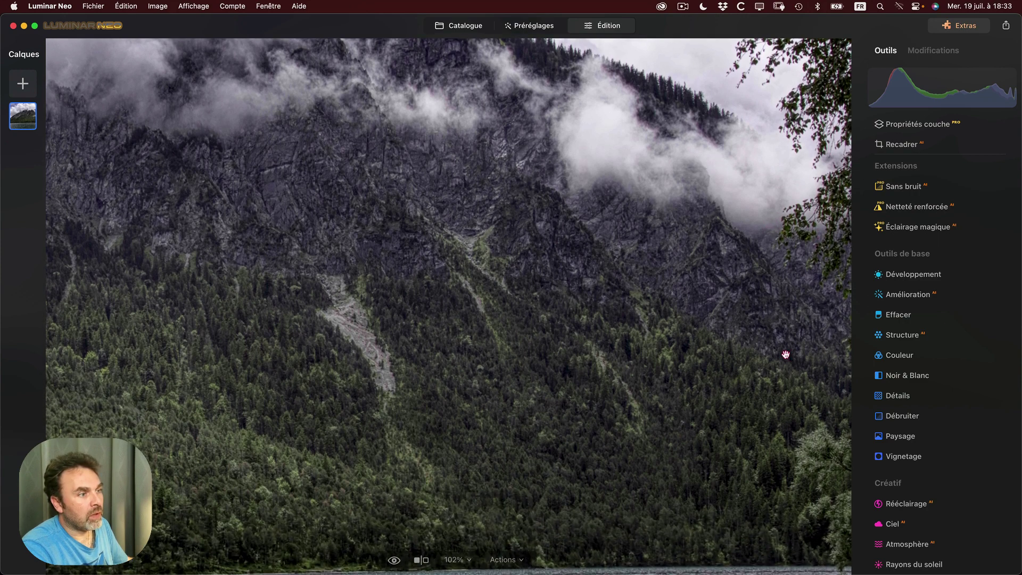
drag(785, 354, 761, 206)
drag(537, 426, 628, 213)
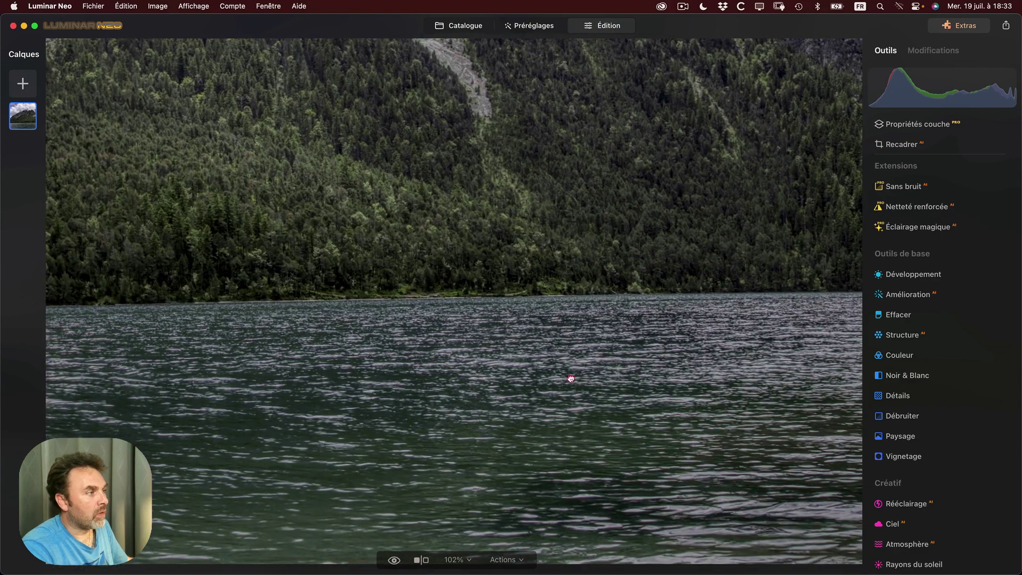
key(g)
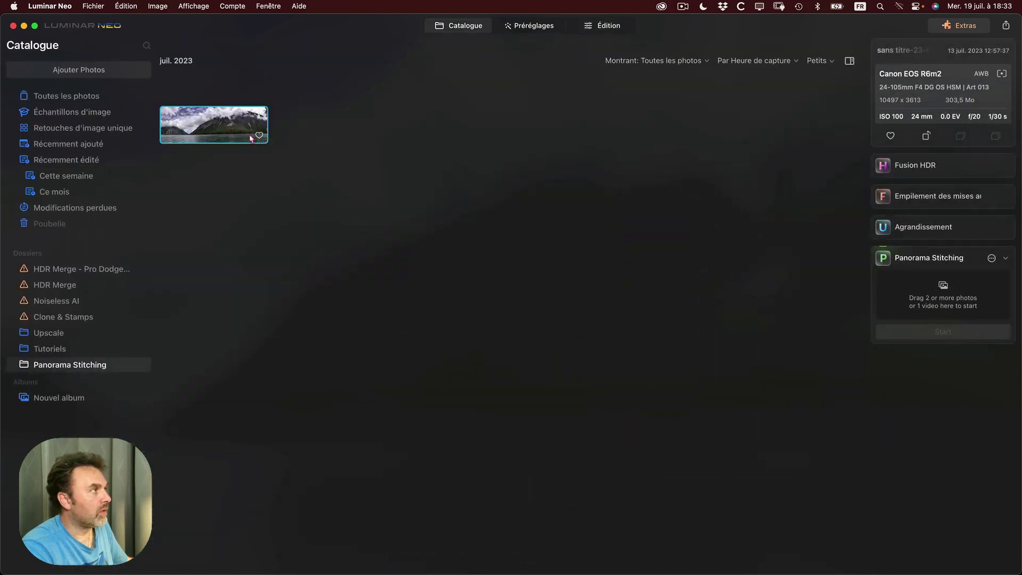
click(511, 382)
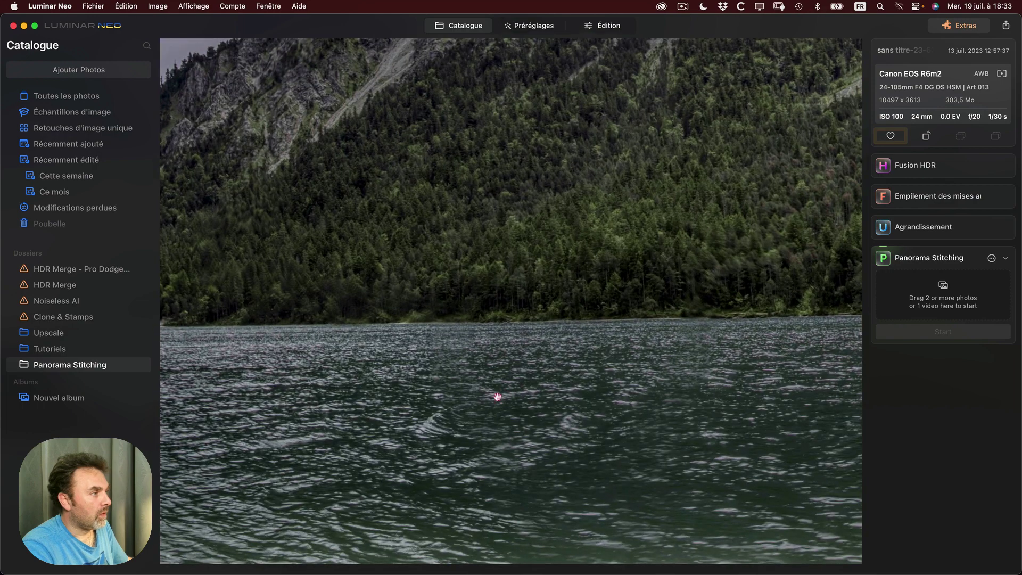
drag(497, 394, 760, 173)
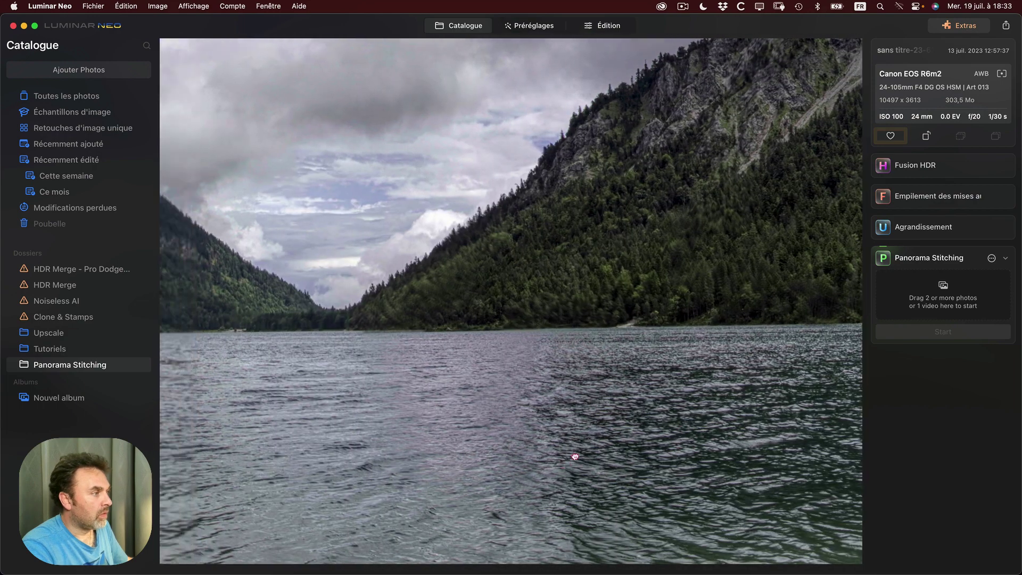
drag(575, 458, 657, 449)
drag(533, 452, 657, 449)
drag(259, 450, 519, 409)
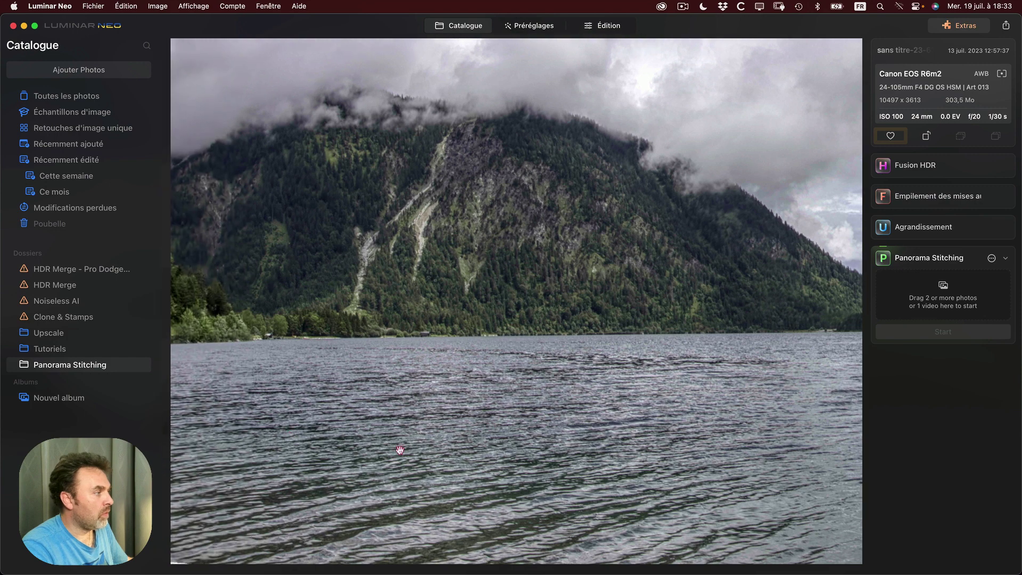
Examine the waterline and slopes from the smaller mountain to the large one and back, and return to the full panorama
drag(545, 486, 415, 474)
drag(617, 477, 420, 465)
drag(687, 468, 483, 449)
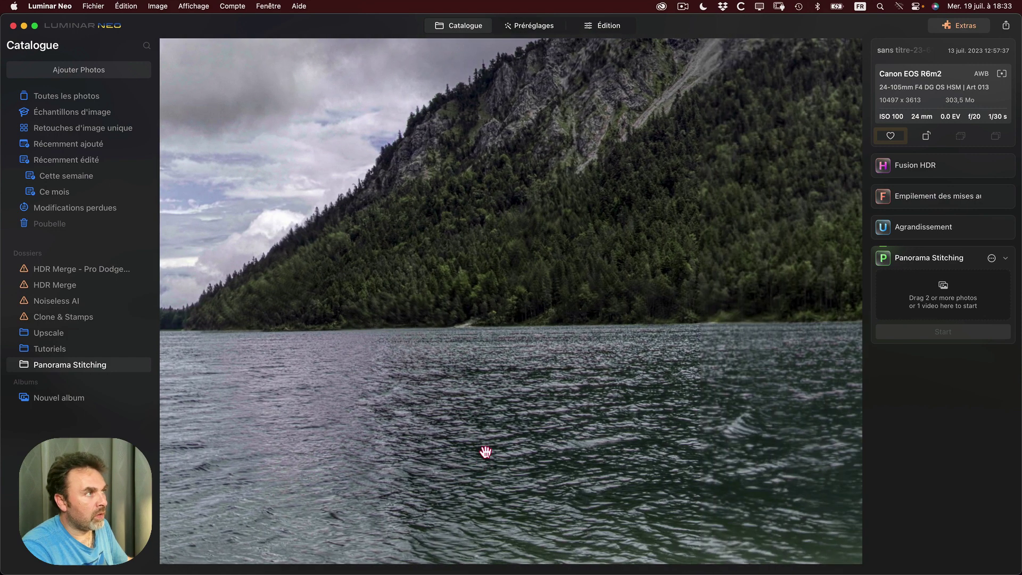
drag(669, 462, 479, 444)
drag(584, 447, 397, 418)
drag(652, 452, 493, 433)
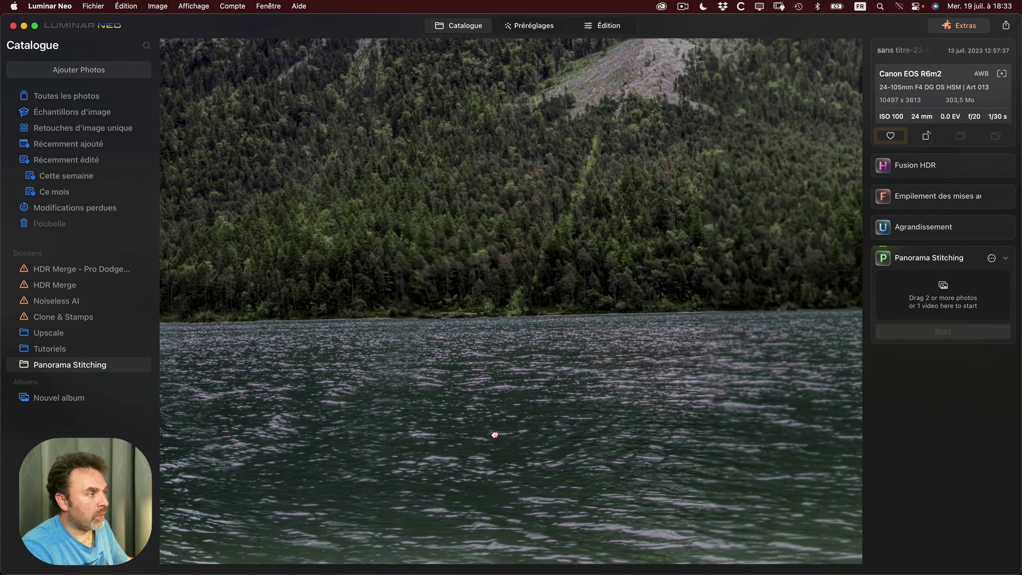
drag(659, 451, 516, 447)
drag(488, 356, 708, 484)
drag(481, 349, 662, 342)
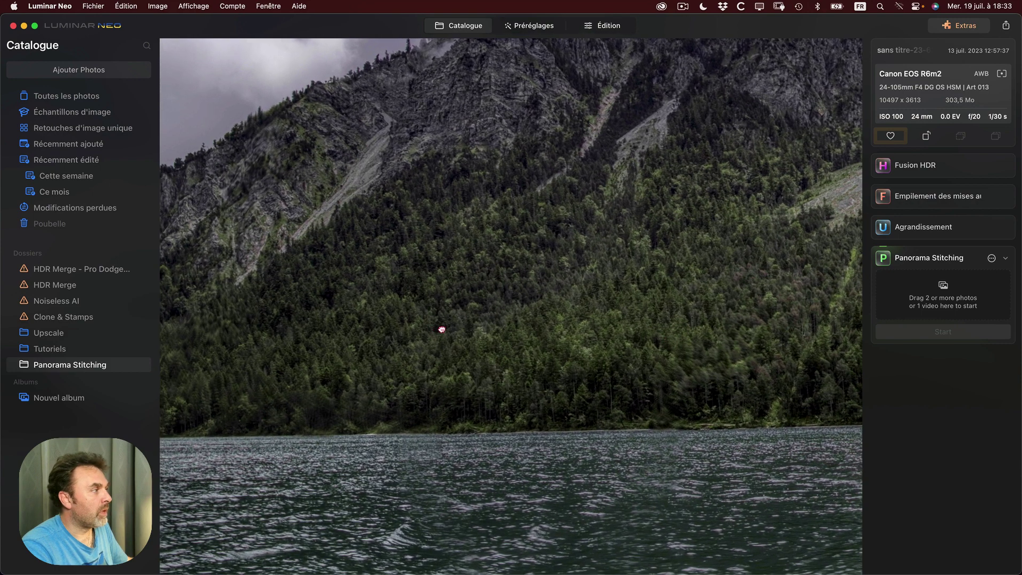
drag(440, 329, 651, 297)
drag(441, 299, 588, 303)
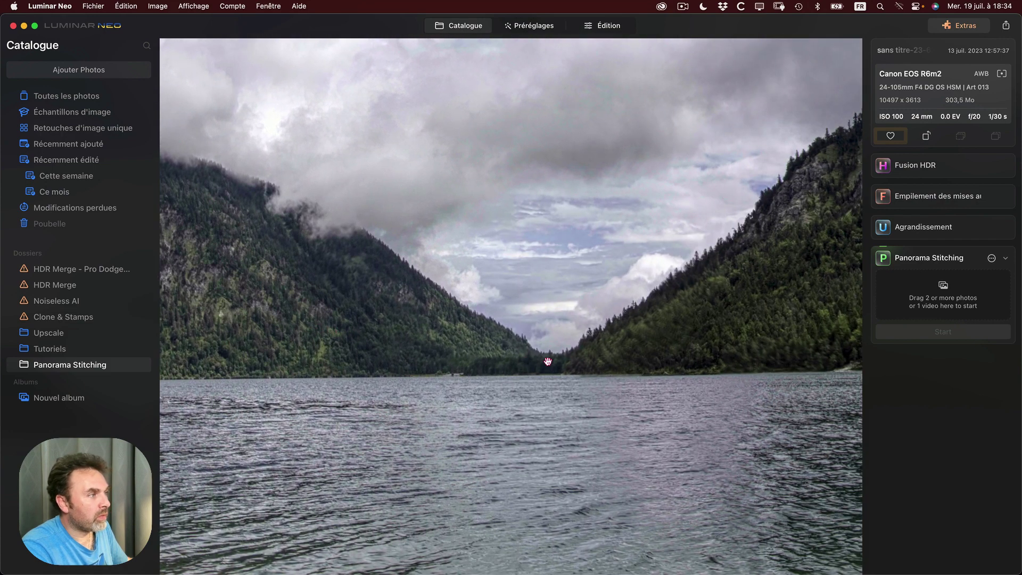
click(548, 362)
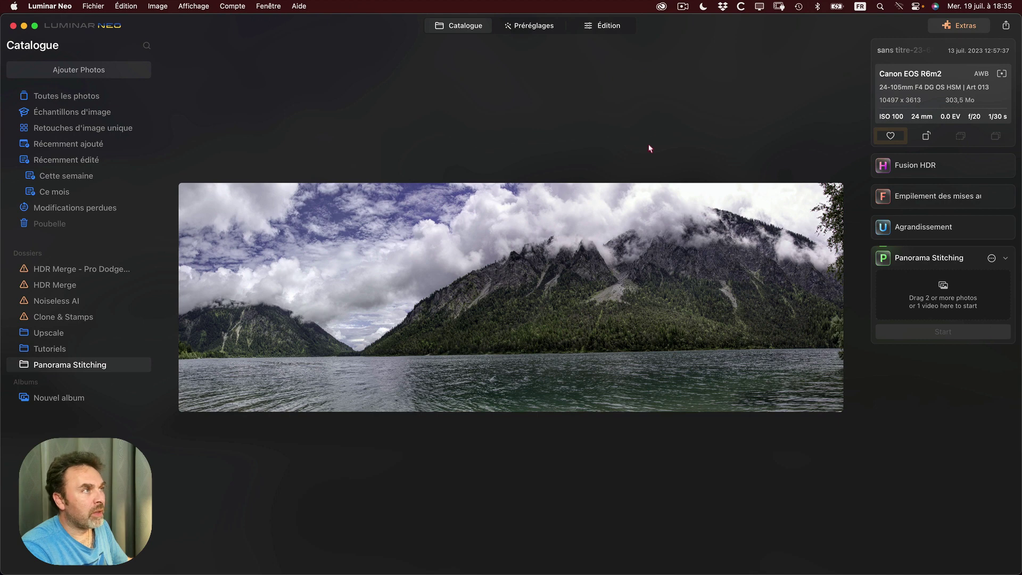
Open the panorama for editing and, in Développement, set Exposition to 0,56, Hautes lum. to -48 and Ombres to -27
click(604, 26)
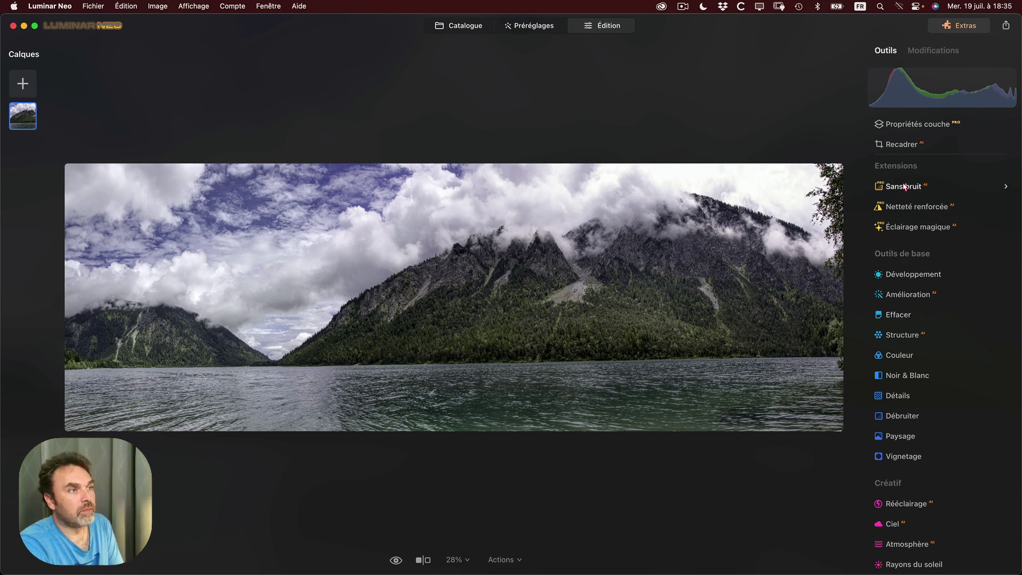
click(911, 274)
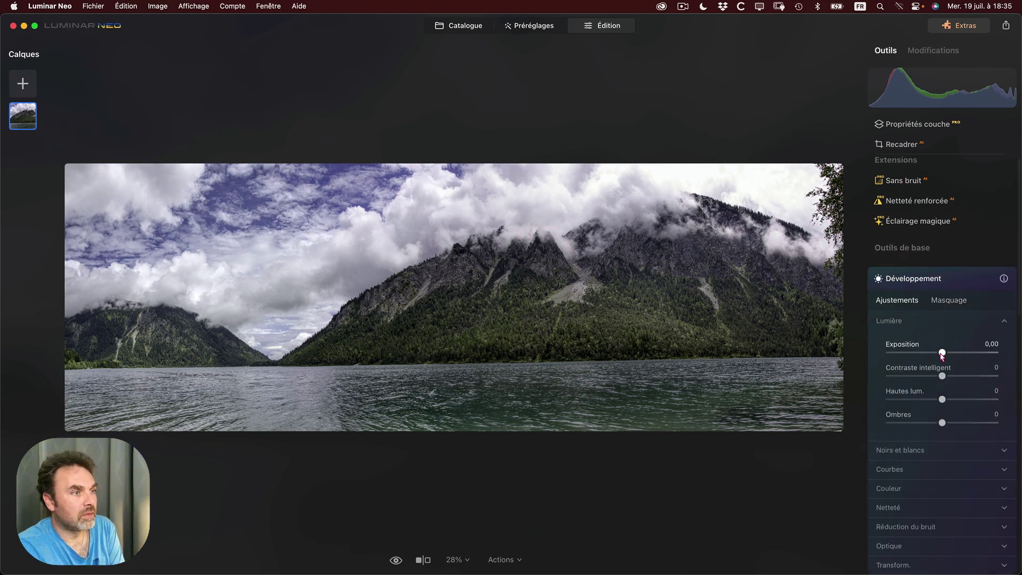
drag(942, 353, 948, 352)
drag(942, 399, 962, 434)
Add a shadow point and a highlight point to the main tone curve to form a slight S-shape
click(955, 470)
click(914, 484)
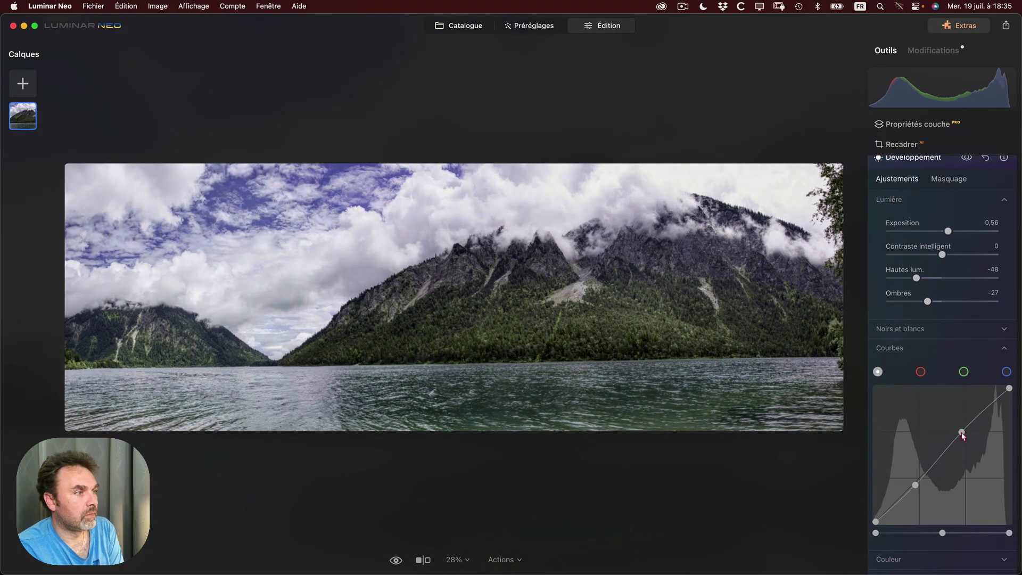
click(951, 348)
Sharpen the panorama with Plus net 19, Rayon 59 and Masquage 46, checking the forest at 100% zoom
click(952, 396)
double_click(711, 378)
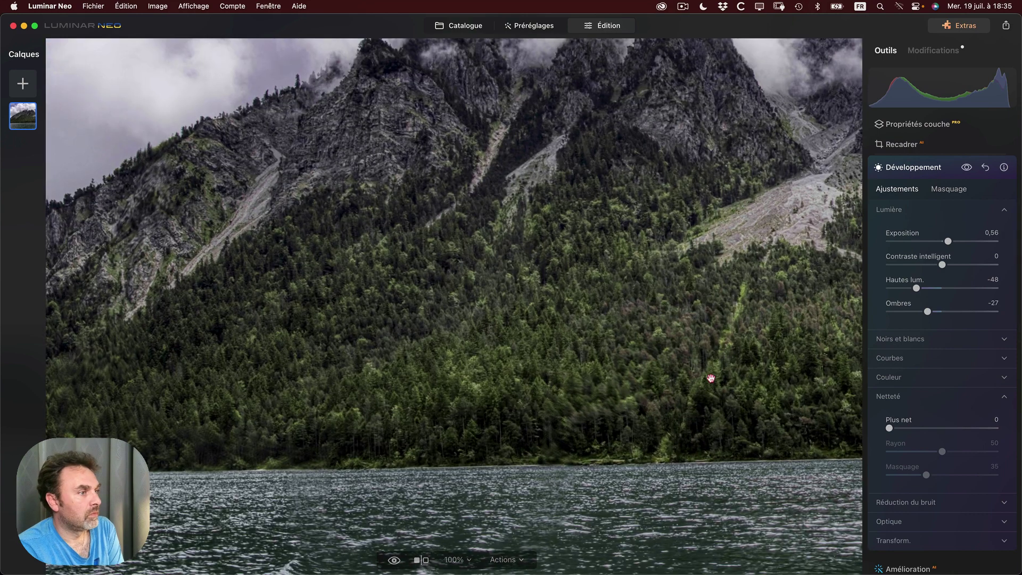
drag(910, 429, 910, 429)
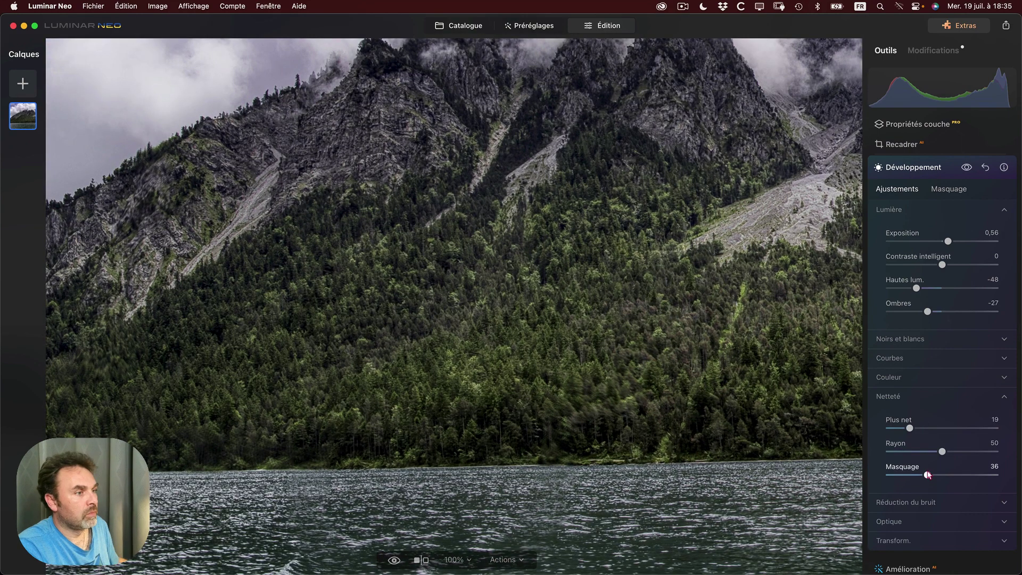
drag(928, 475, 938, 475)
double_click(449, 230)
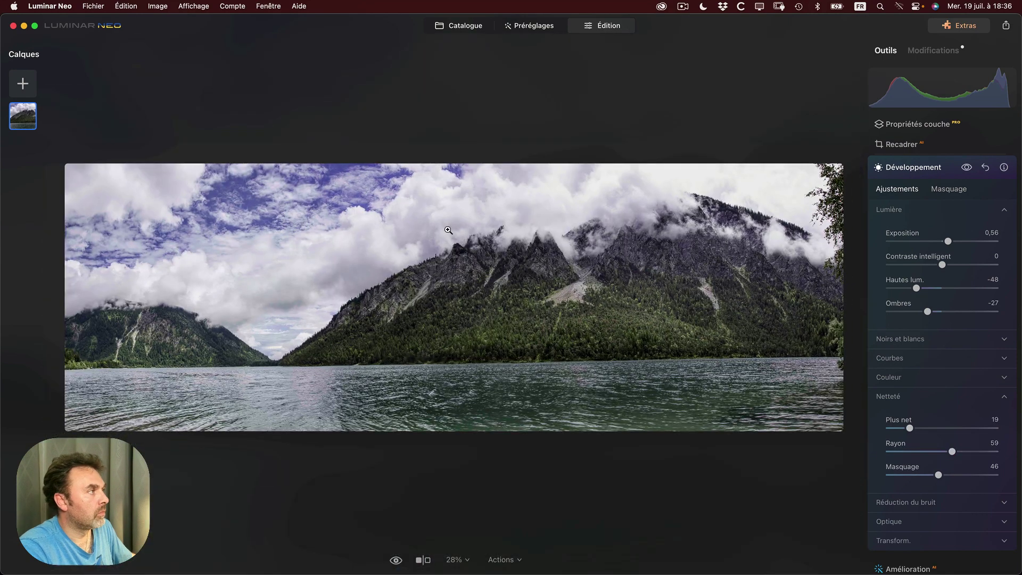
In Amélioration, set Accent to 57 and raise Embellisseur de Ciel slightly
scroll(984, 373, down, 5)
click(962, 337)
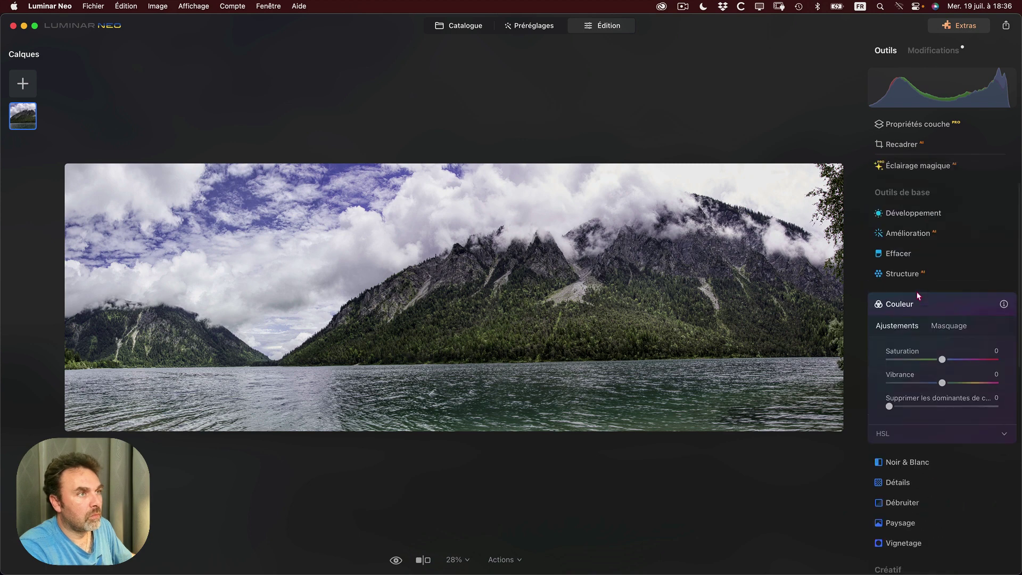
drag(898, 302, 949, 299)
click(911, 322)
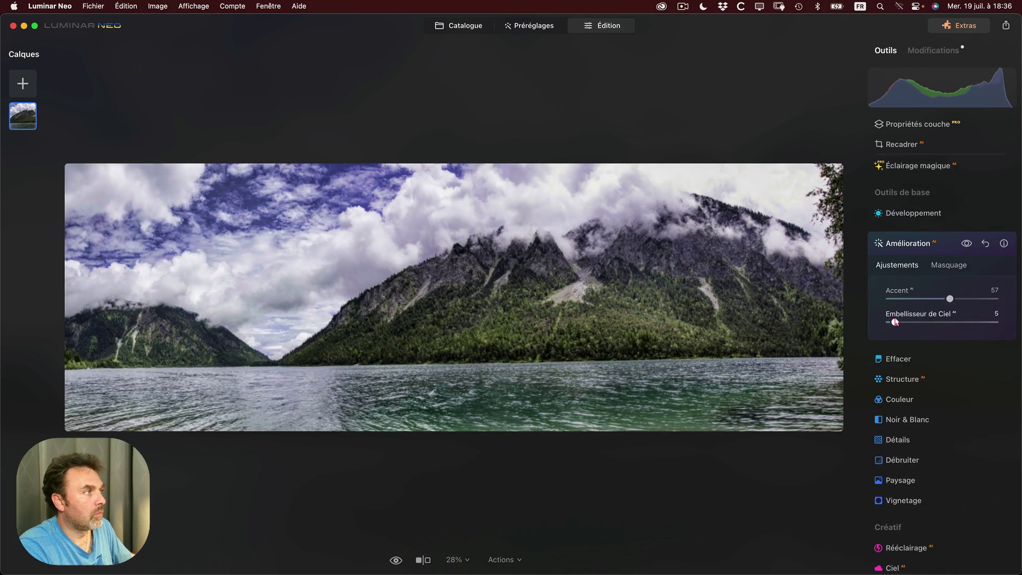
In Paysage, set Correction de voile to 12, Heure Dorée to 15 and Accentuer le feuillage to 18
scroll(915, 423, down, 10)
scroll(932, 378, up, 3)
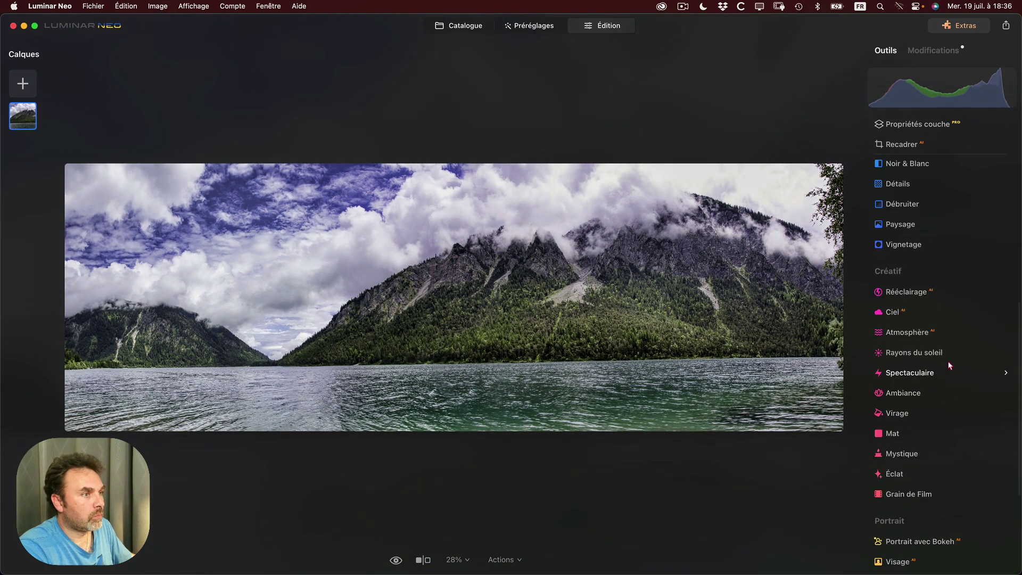
click(900, 243)
drag(887, 222, 905, 222)
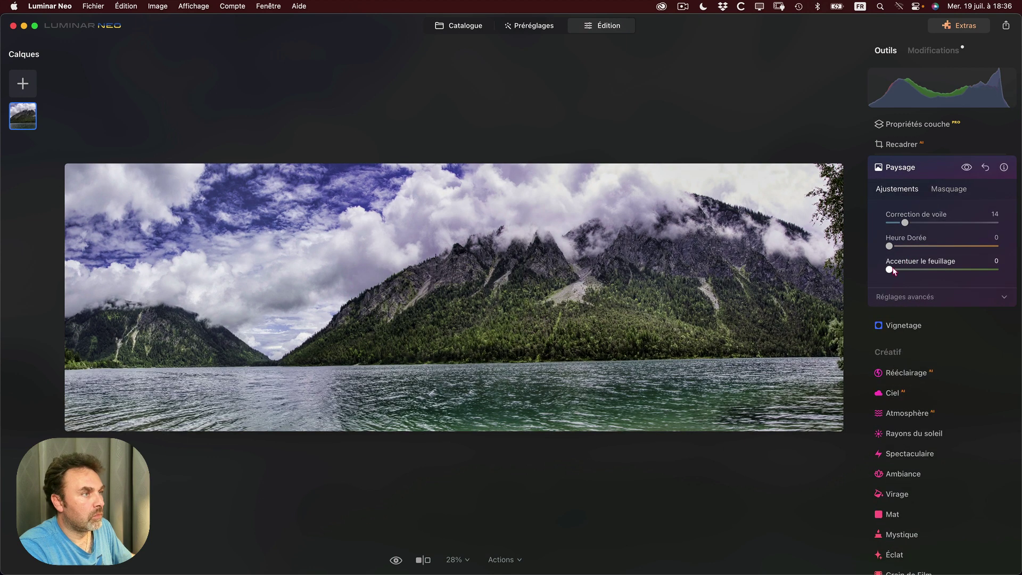
drag(888, 270, 902, 222)
scroll(956, 392, up, 5)
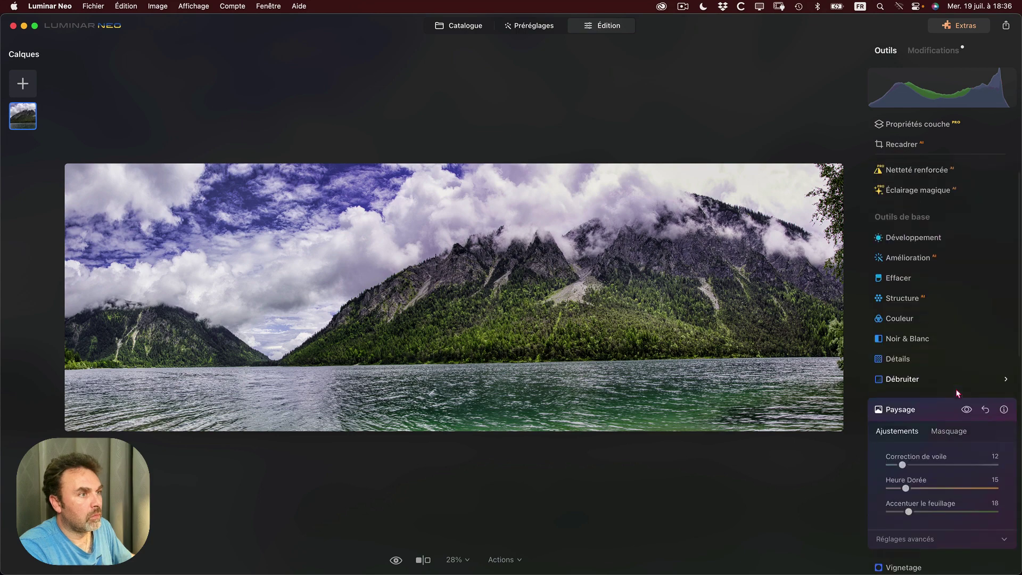
In the HSL settings of Couleur, set the Bleu hue (Tonalité) to -8
click(900, 315)
scroll(937, 319, down, 3)
double_click(906, 307)
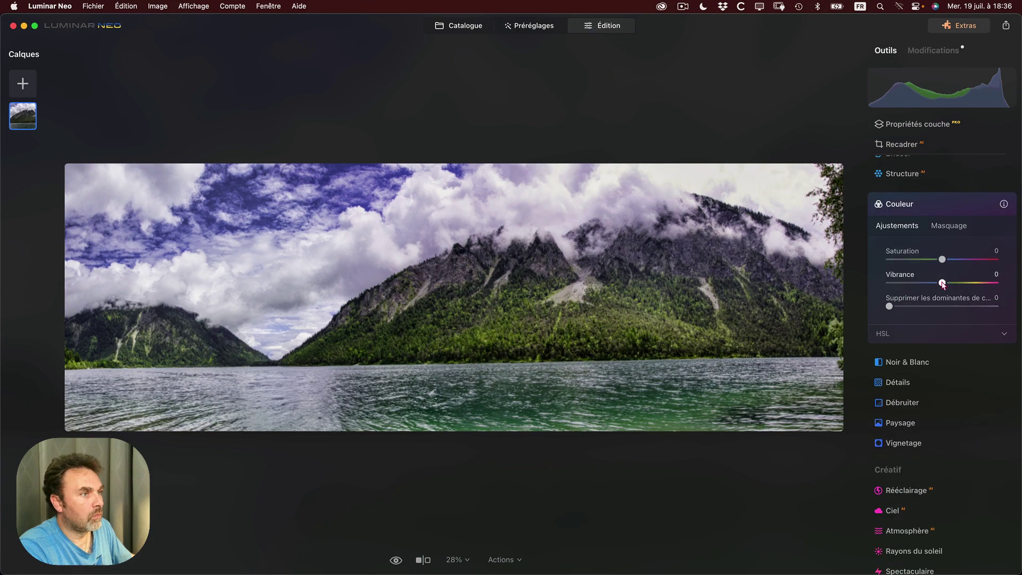
click(936, 333)
scroll(933, 405, down, 3)
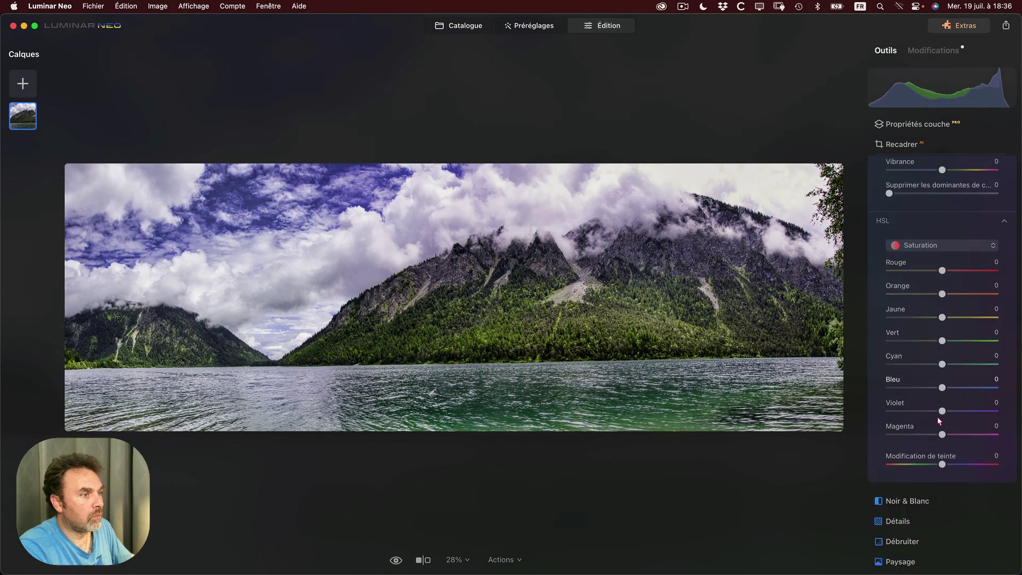
mouse_move(942, 388)
mouse_down()
mouse_move(914, 389)
mouse_move(937, 388)
mouse_up()
click(942, 245)
click(913, 259)
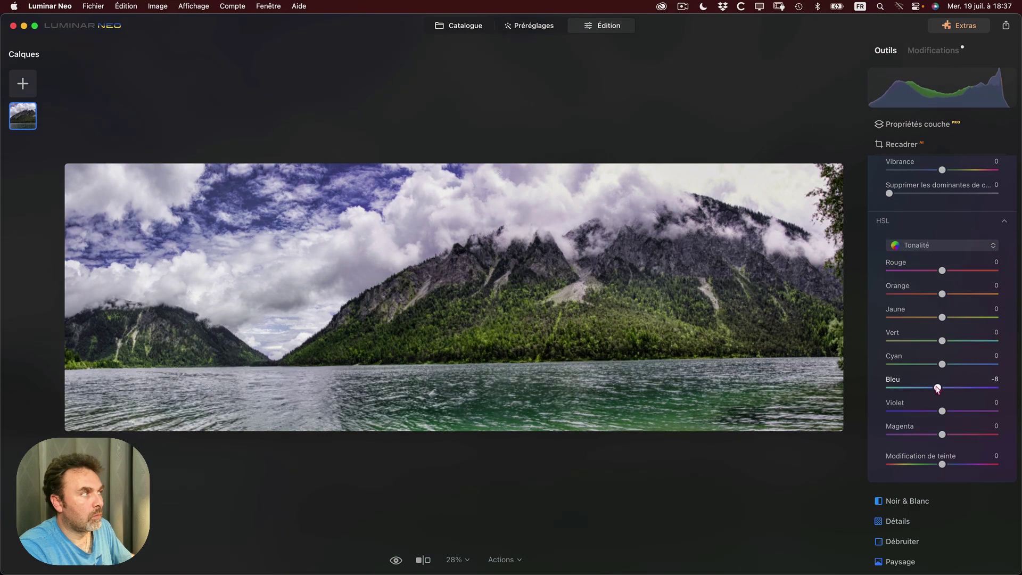
Set the HSL saturation of Bleu to -33 and its luminance to 8
click(942, 245)
click(913, 272)
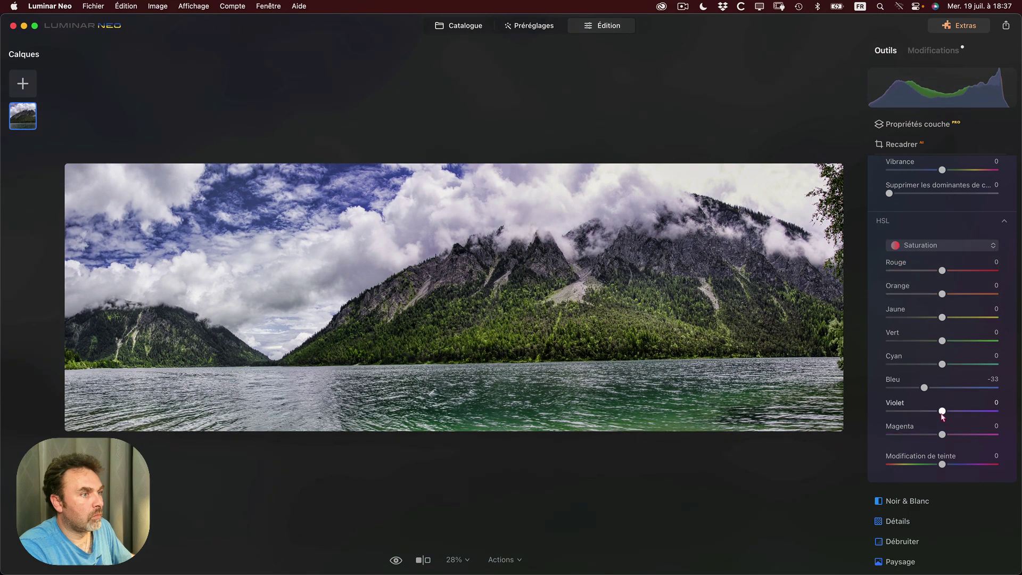
drag(941, 364, 960, 389)
click(942, 245)
click(913, 285)
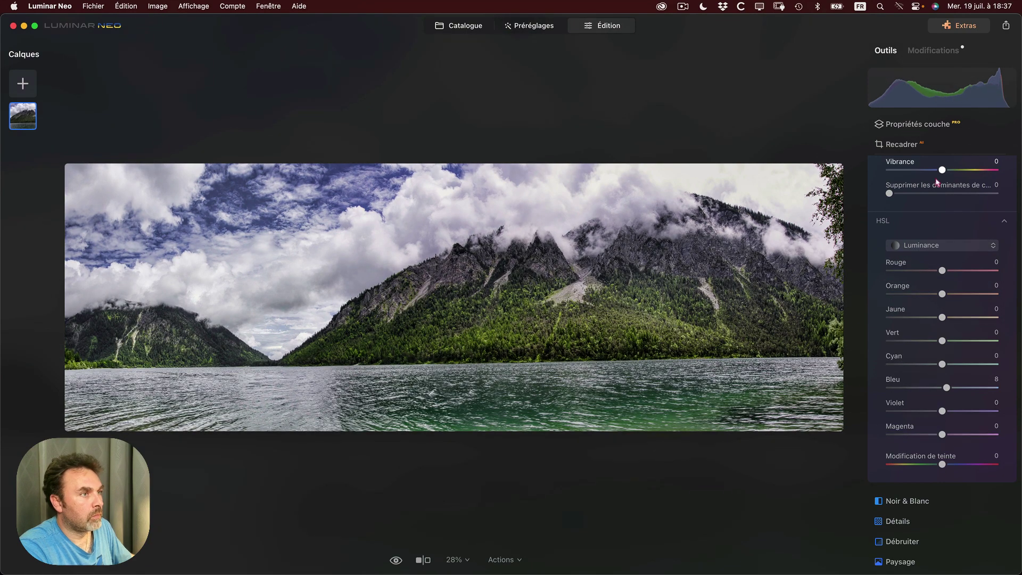
Restrict the Couleur adjustment to the sky with the AI mask option Ciel
scroll(942, 240, up, 5)
click(949, 309)
click(911, 379)
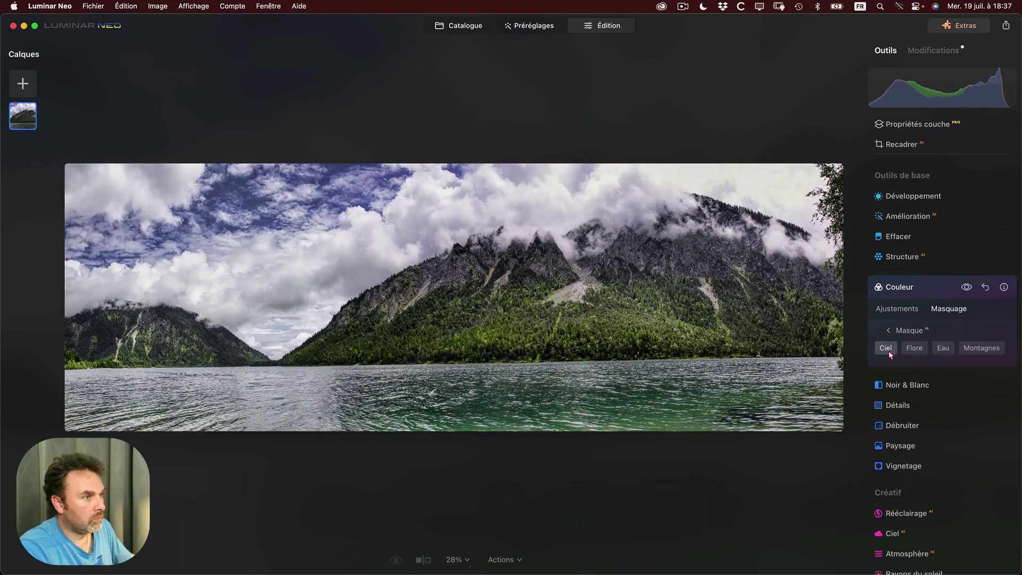
click(886, 349)
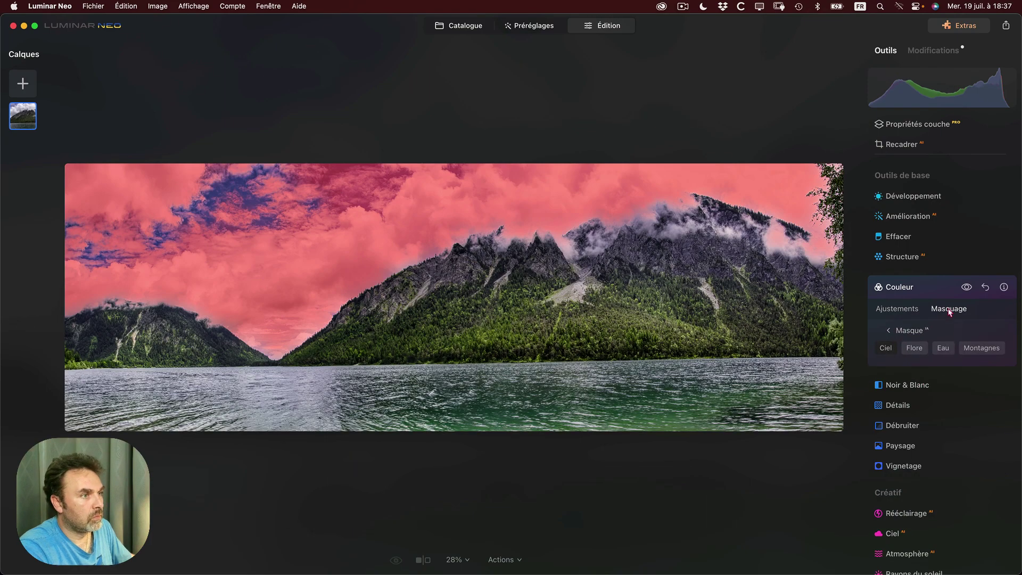
Paint the uncovered blue patches of sky into the Couleur mask with the brush at size 100
scroll(926, 341, up, 2)
click(905, 369)
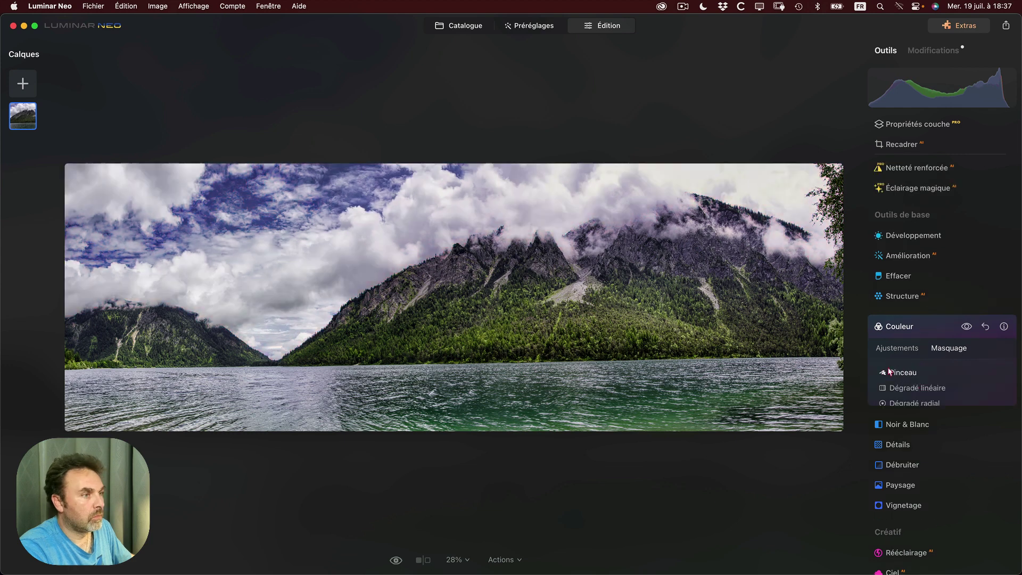
click(904, 372)
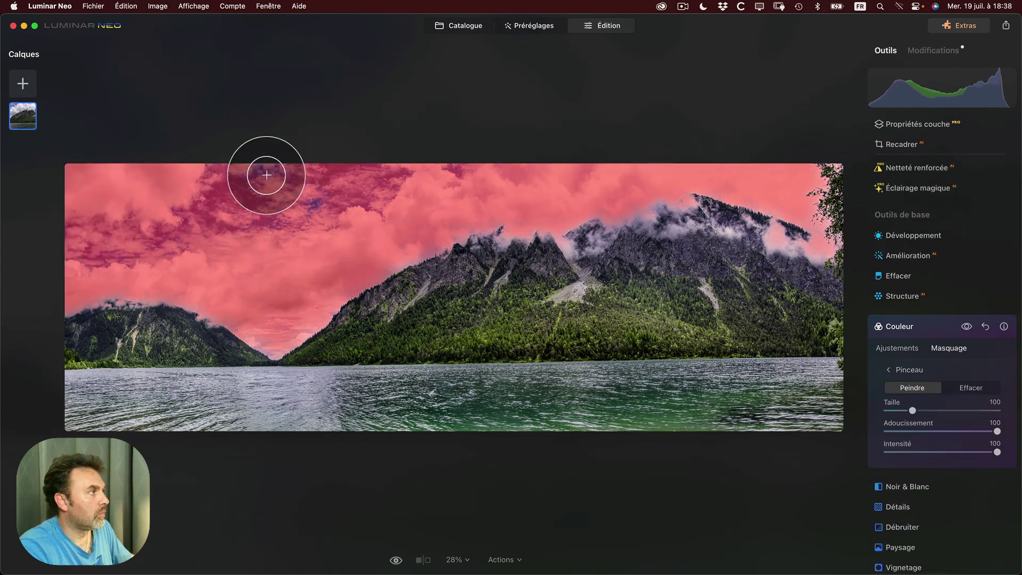
Set the overall Saturation of the masked Couleur adjustment to -9
click(908, 353)
scroll(908, 354, down, 4)
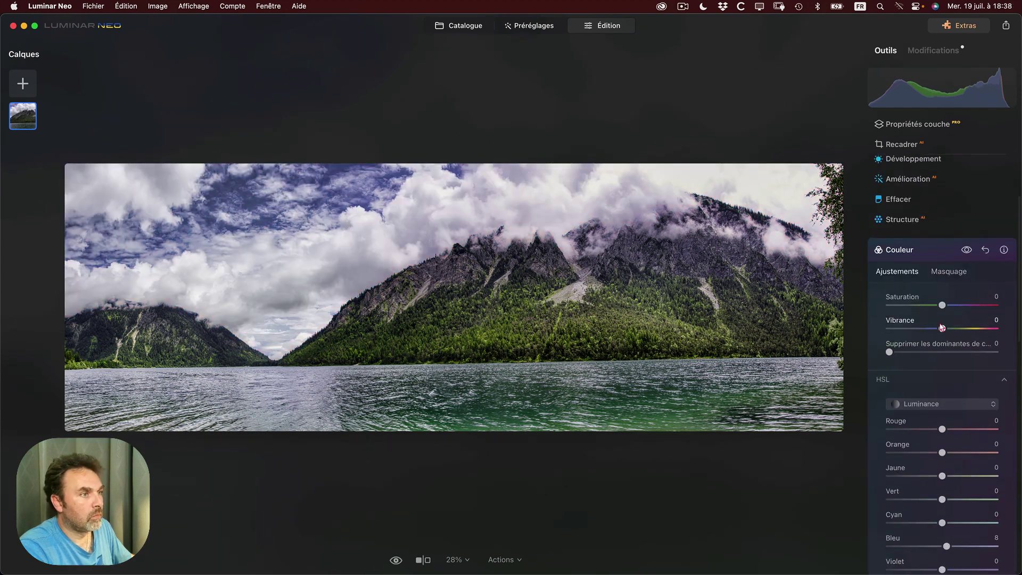
drag(942, 305, 937, 305)
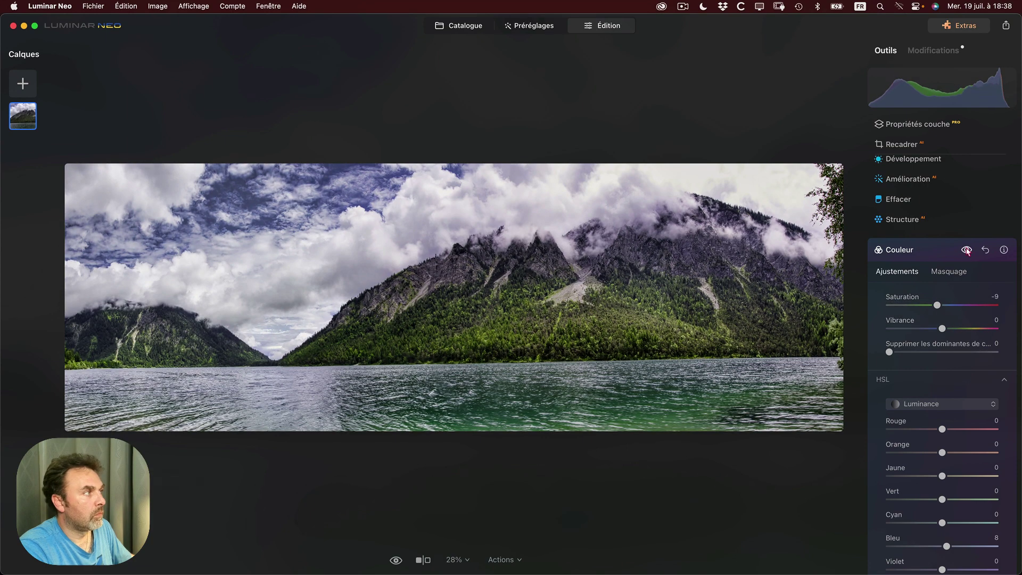
Shift the Bleu hue (Tonalité) of the masked sky to about -23
scroll(936, 262, down, 6)
click(935, 263)
click(926, 277)
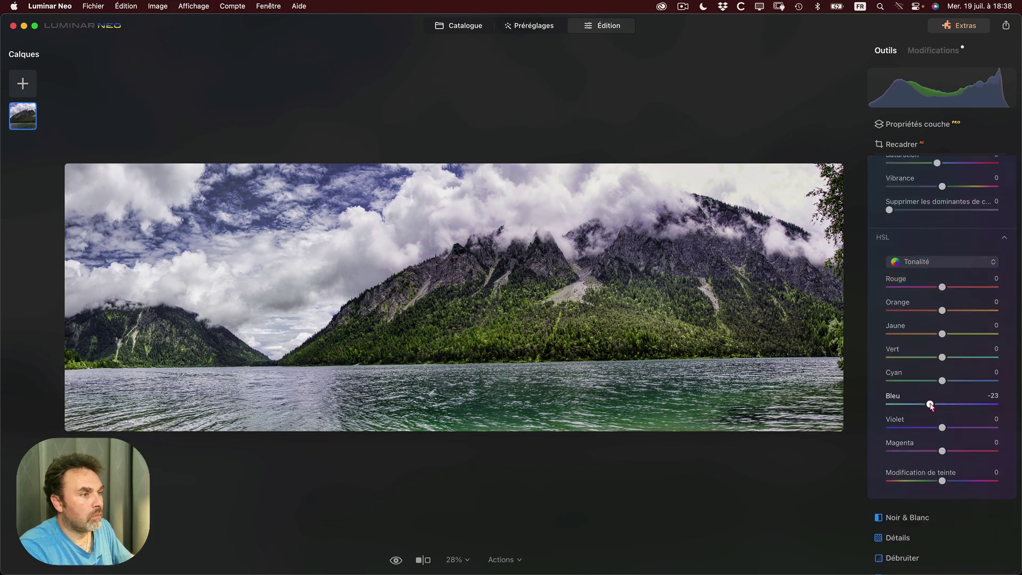
drag(942, 404, 982, 404)
Fine-tune the Cyan and Violet HSL values of the masked sky and collapse the HSL settings
click(942, 262)
click(928, 302)
drag(942, 380, 965, 380)
drag(942, 427, 966, 427)
click(910, 237)
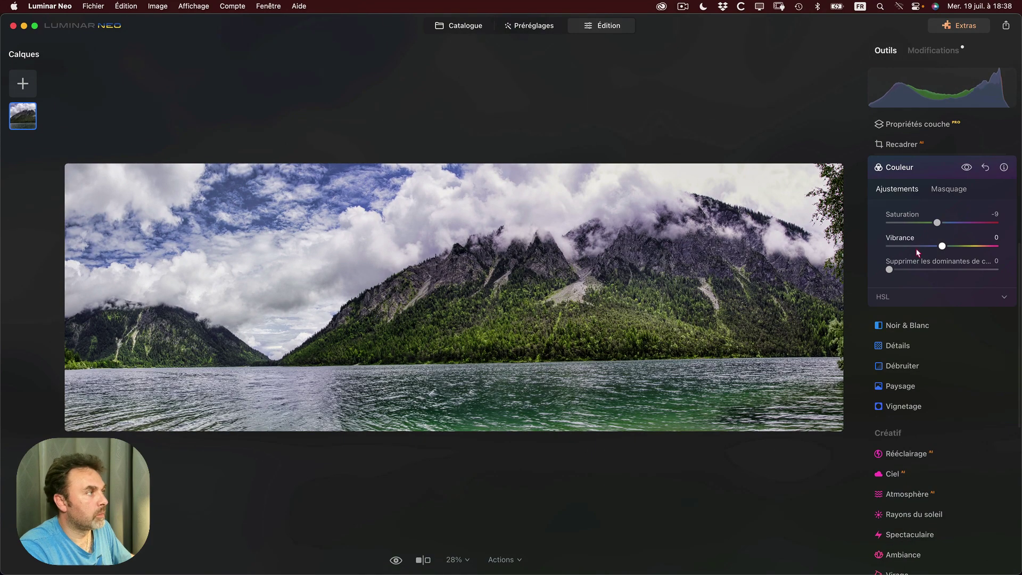
Compare the edited panorama with the original using the before/after split view across the mountain
click(395, 559)
click(423, 559)
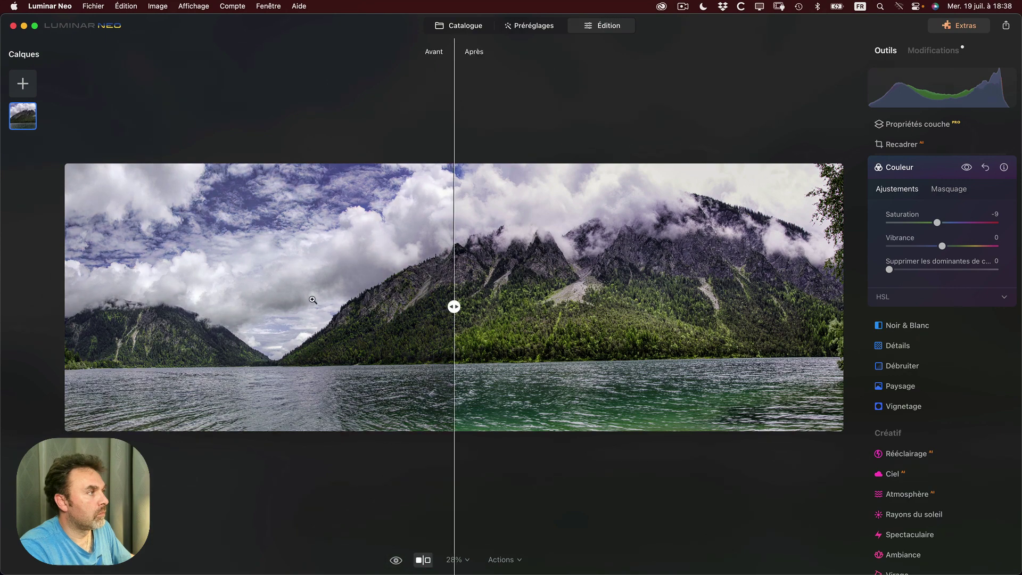
mouse_move(454, 307)
mouse_down()
mouse_move(203, 304)
mouse_move(518, 306)
mouse_move(189, 307)
mouse_move(470, 306)
mouse_up()
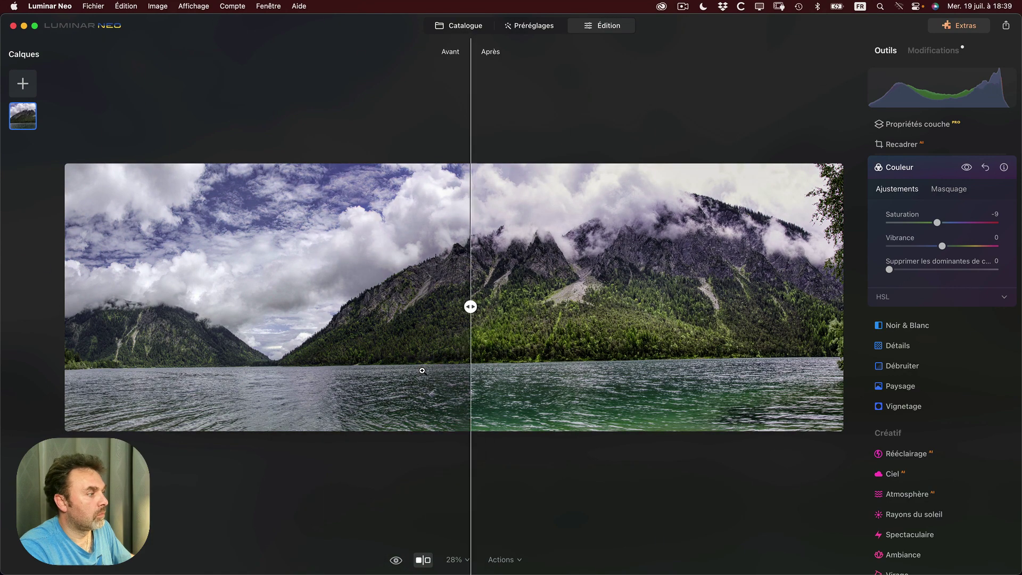
click(423, 559)
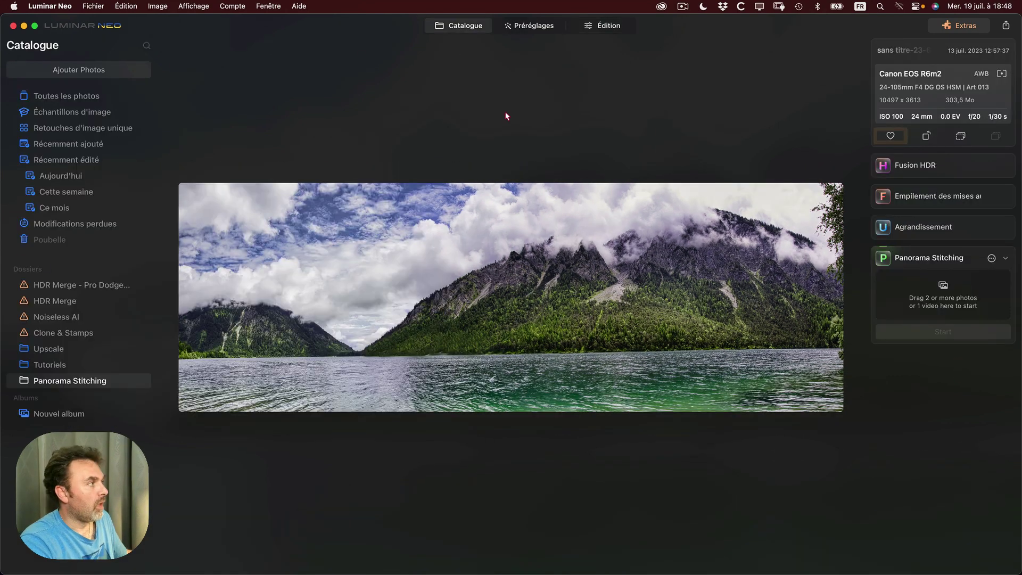